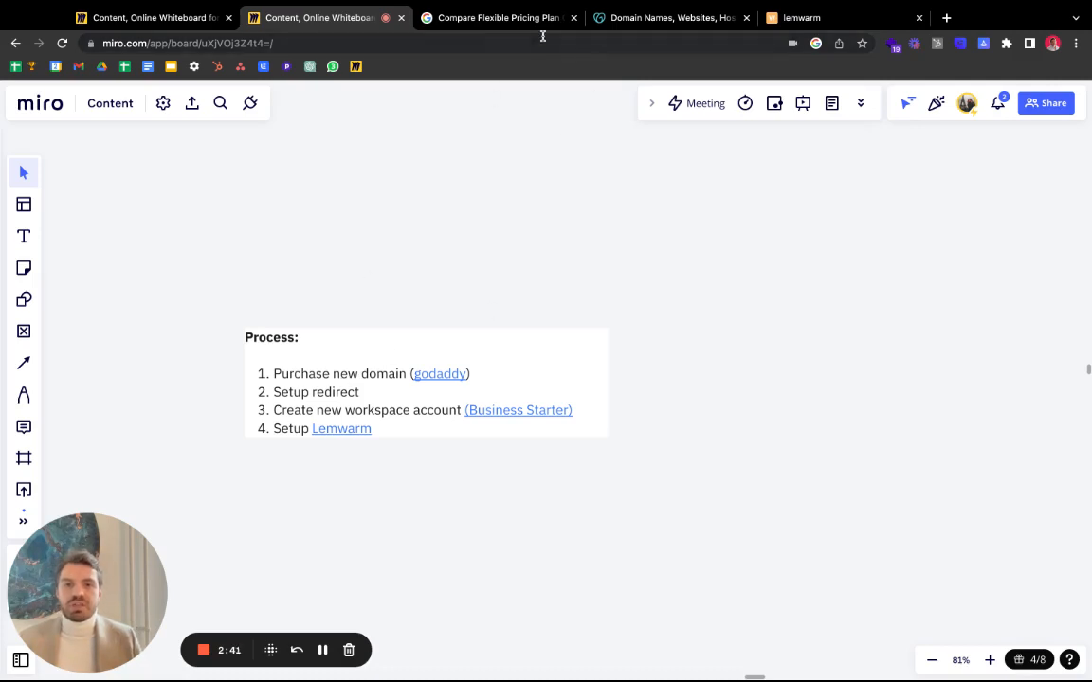
# - Bring up the GoDaddy tab beside the Miro tabs and focus its domain search box
pyautogui.click(618, 19)
pyautogui.moveTo(613, 24); pyautogui.dragTo(446, 19)
pyautogui.click(427, 171)
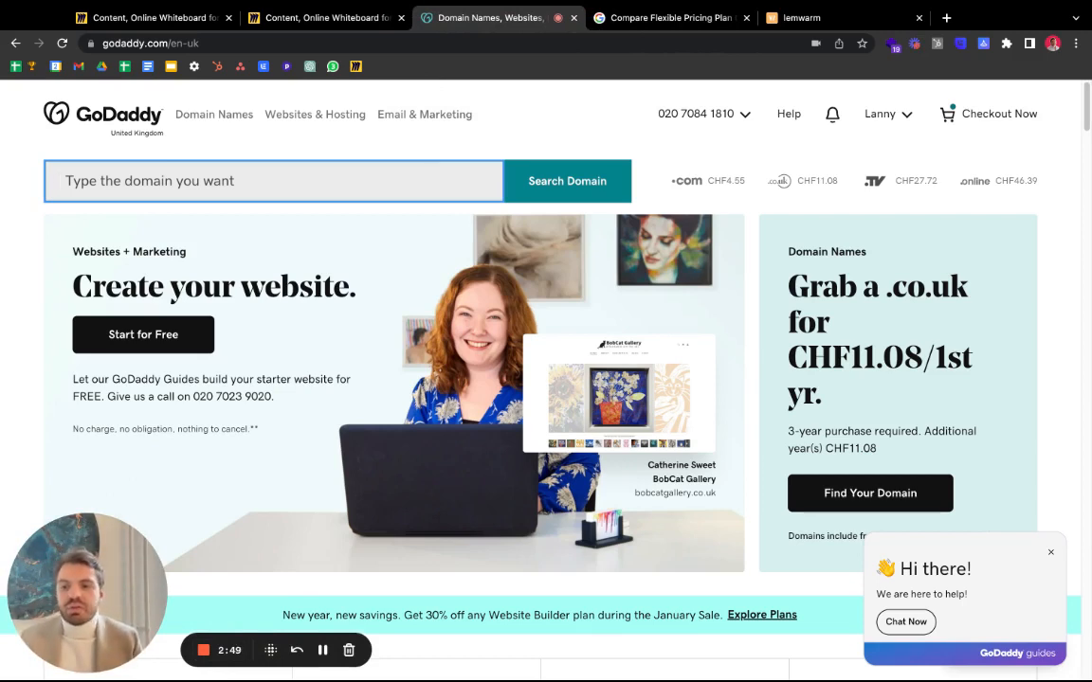
# - Search for enablement.ch, which is taken, and browse the suggested alternatives
pyautogui.write('enablement.ch')
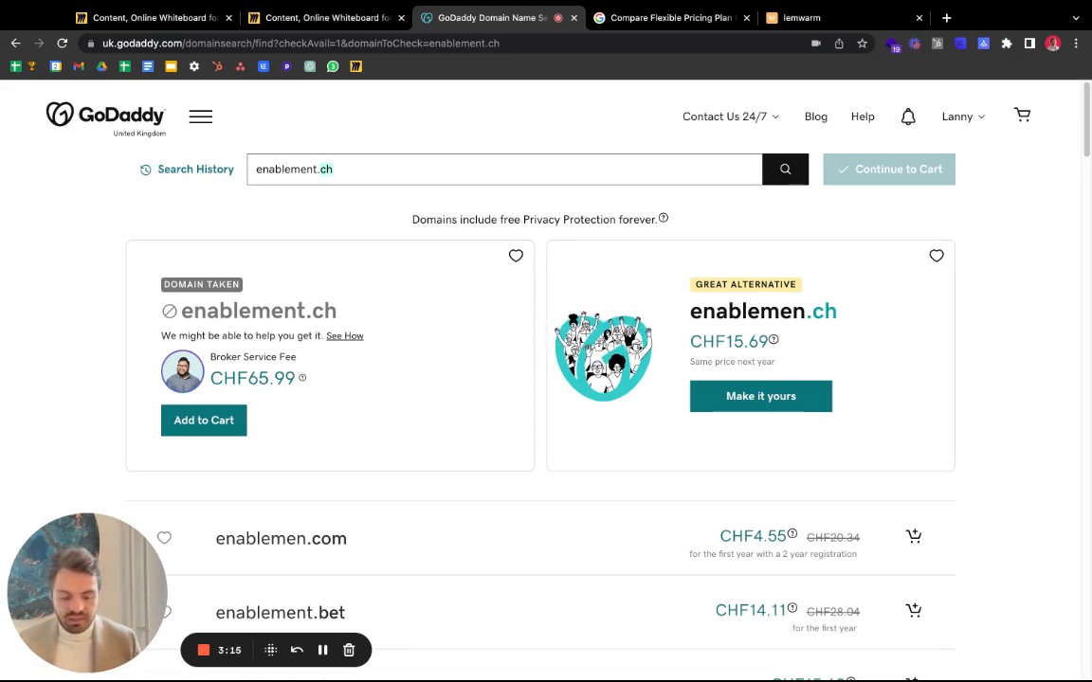
pyautogui.press('BackSpace')
pyautogui.press('BackSpace')
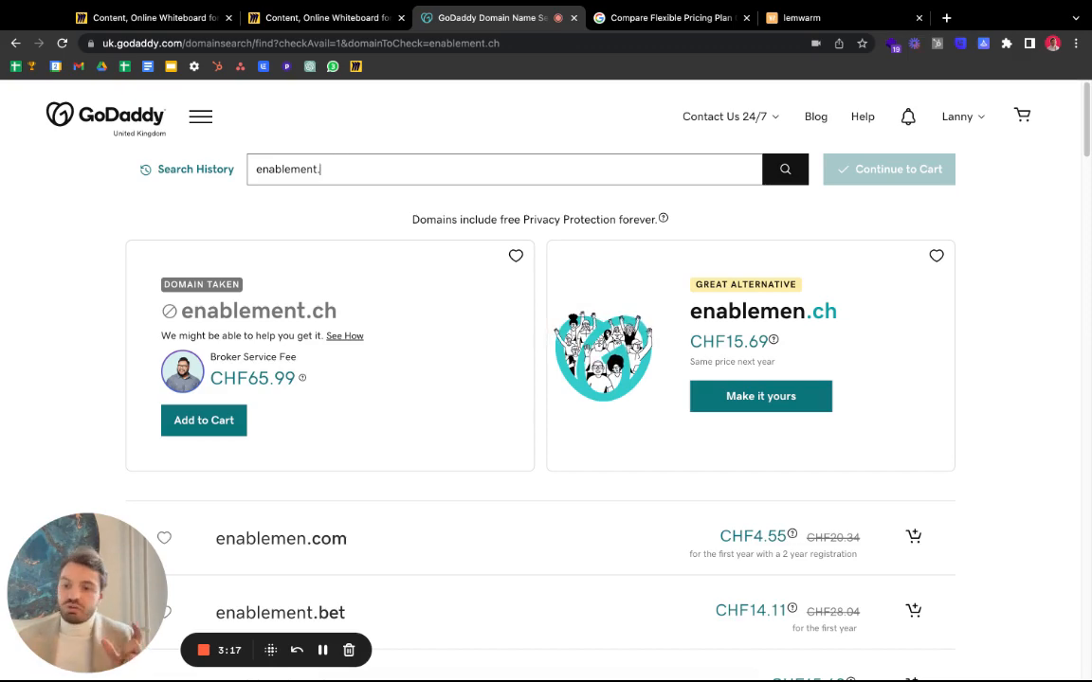
pyautogui.scroll(-5, 588, 436)
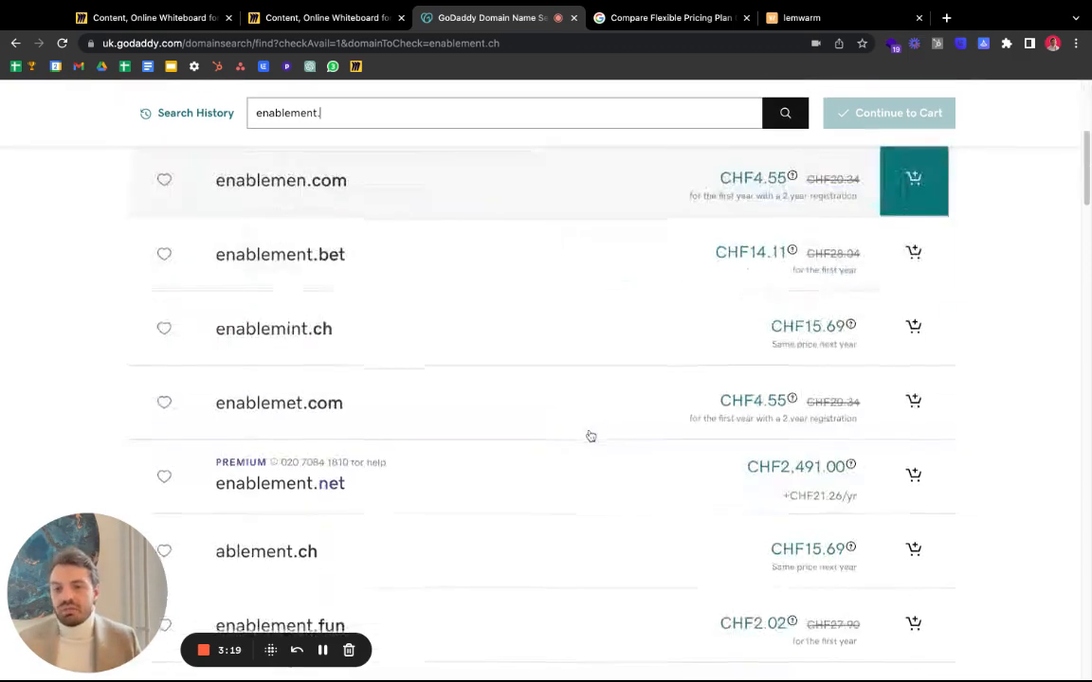
pyautogui.scroll(-3, 416, 303)
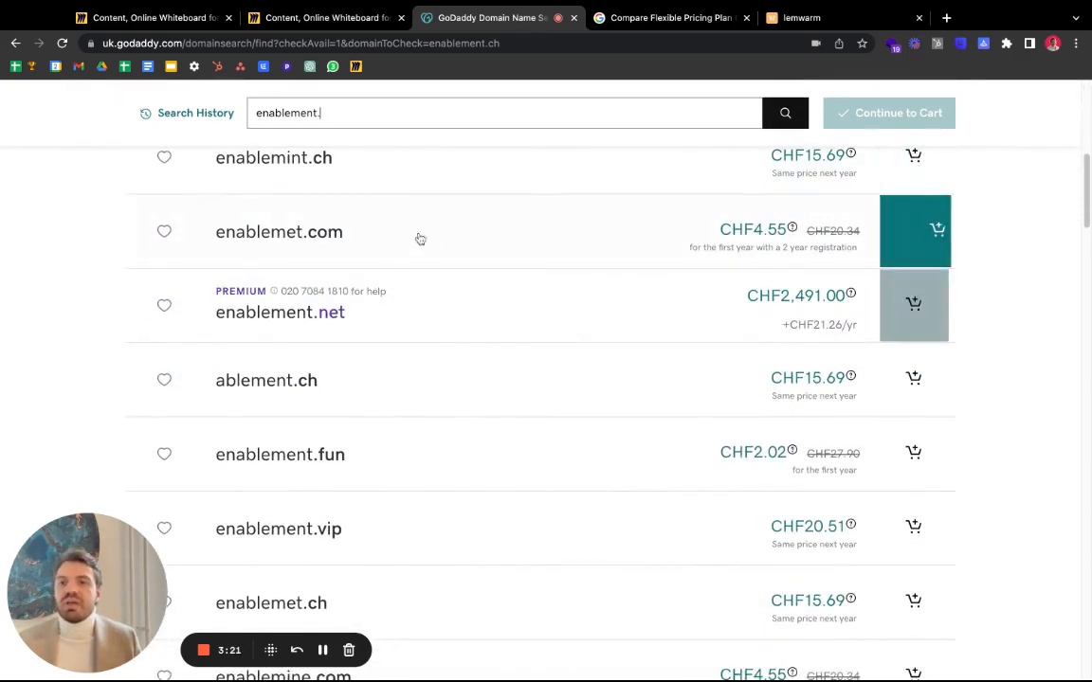
pyautogui.scroll(-2, 376, 299)
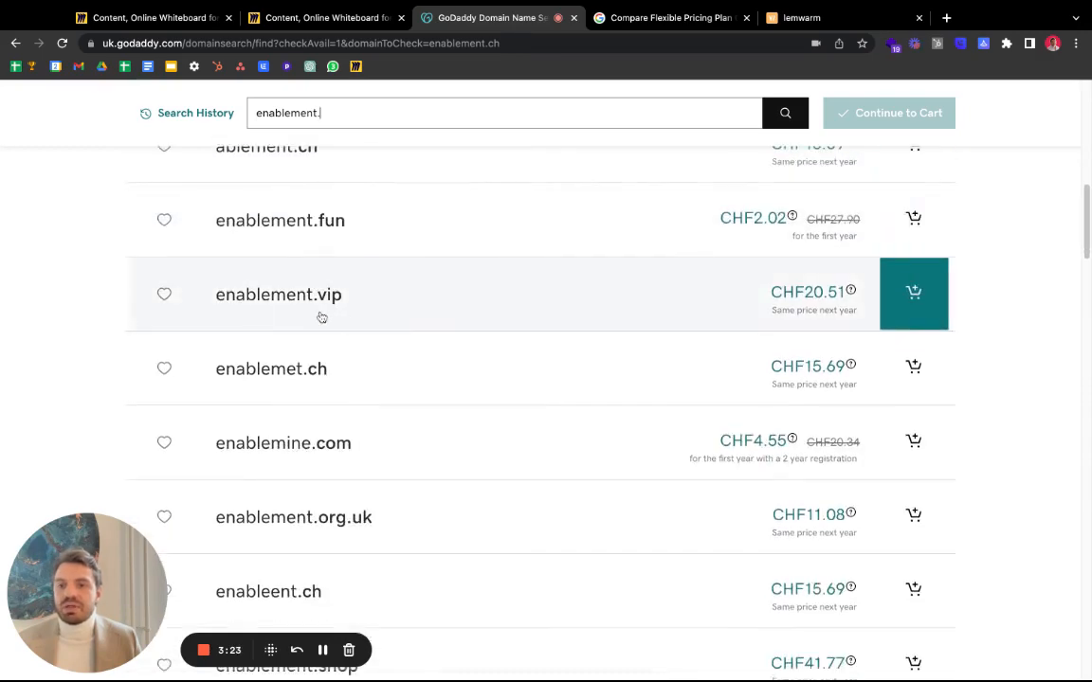
pyautogui.scroll(-3, 361, 459)
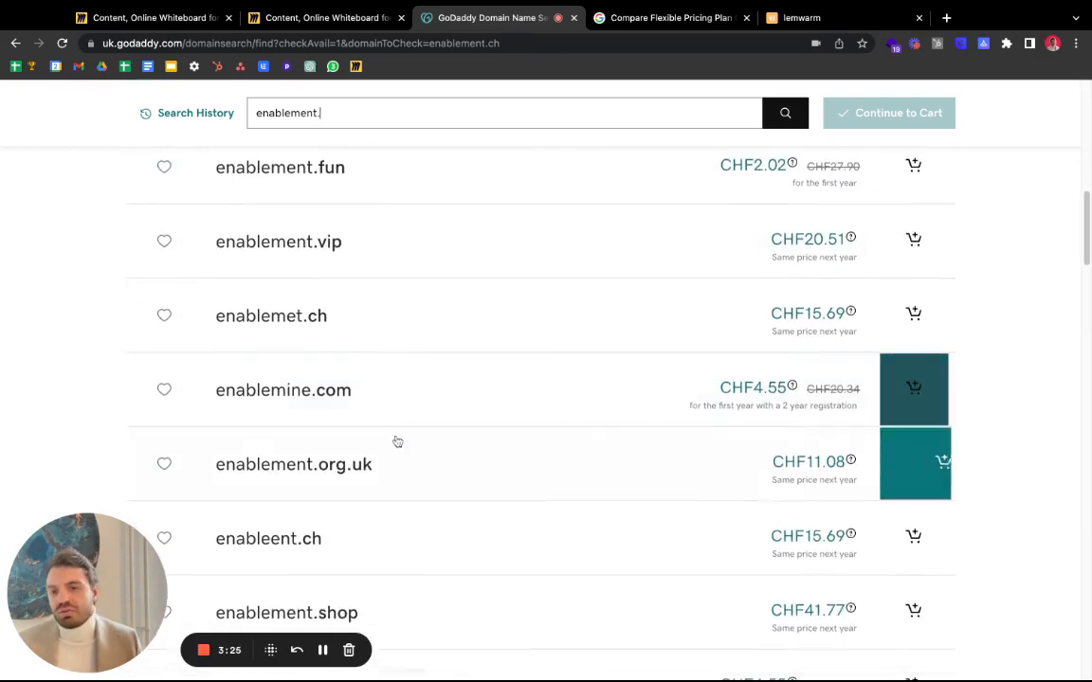
pyautogui.scroll(-3, 403, 458)
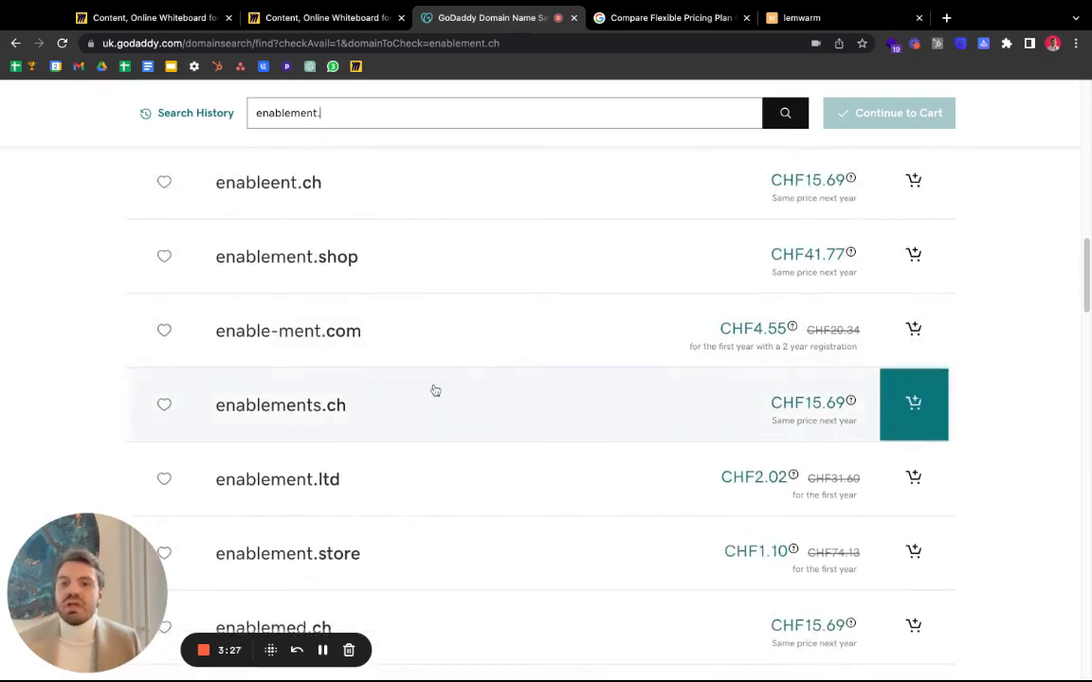
# - Search instead for enablement-ch.com
pyautogui.press('BackSpace')
pyautogui.write('-')
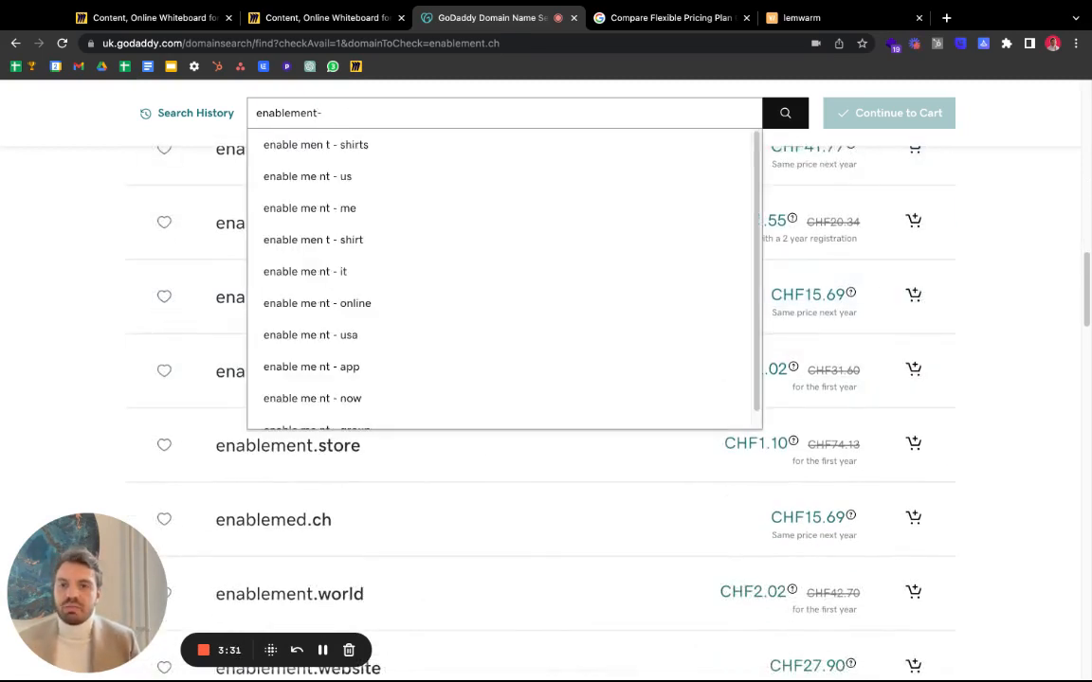
pyautogui.write('ch.com')
pyautogui.press('Return')
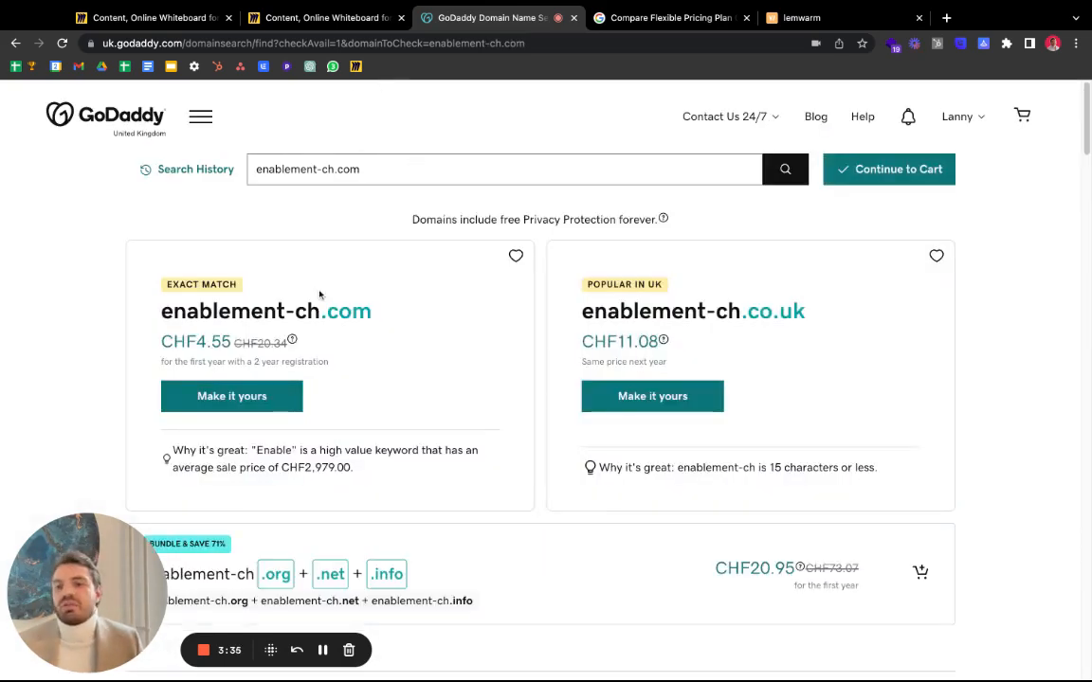
# - Search enablement.ch again and look through the alternative domain results
pyautogui.moveTo(316, 169); pyautogui.dragTo(415, 171)
pyautogui.write('.ch')
pyautogui.press('Return')
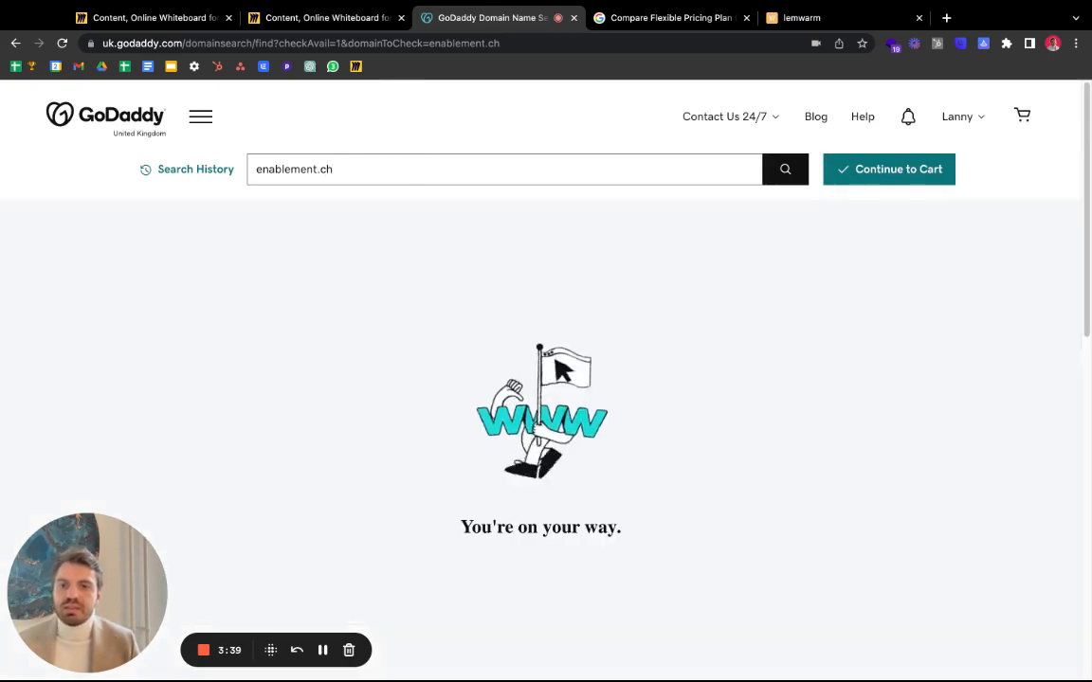
pyautogui.scroll(-8, 398, 284)
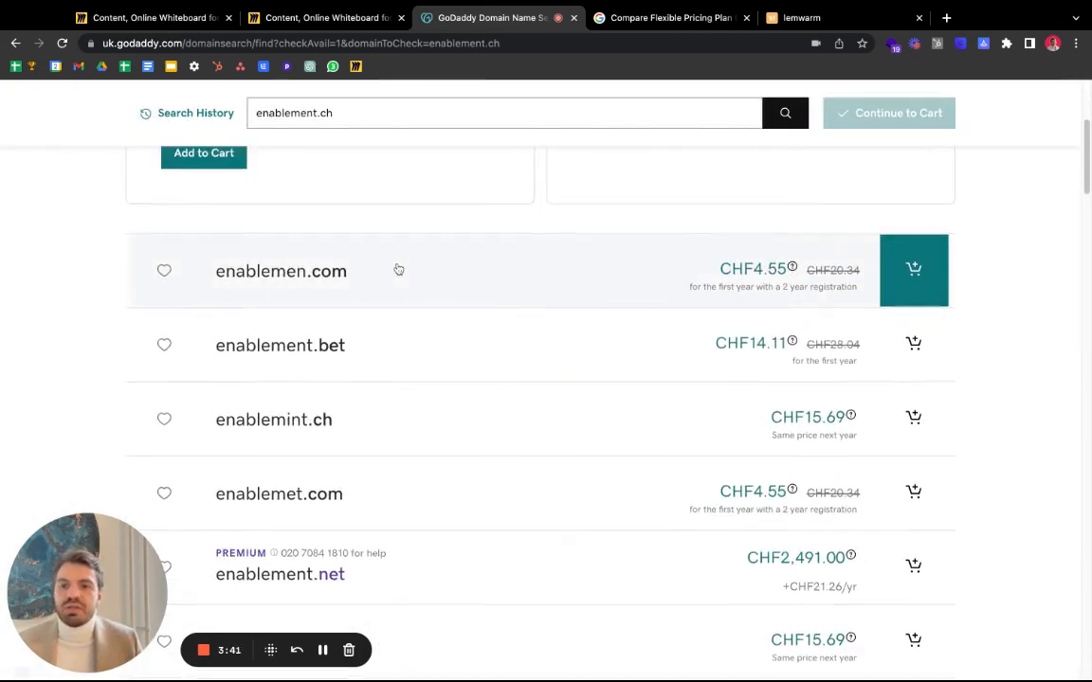
pyautogui.doubleClick(365, 112)
pyautogui.scroll(-10, 366, 171)
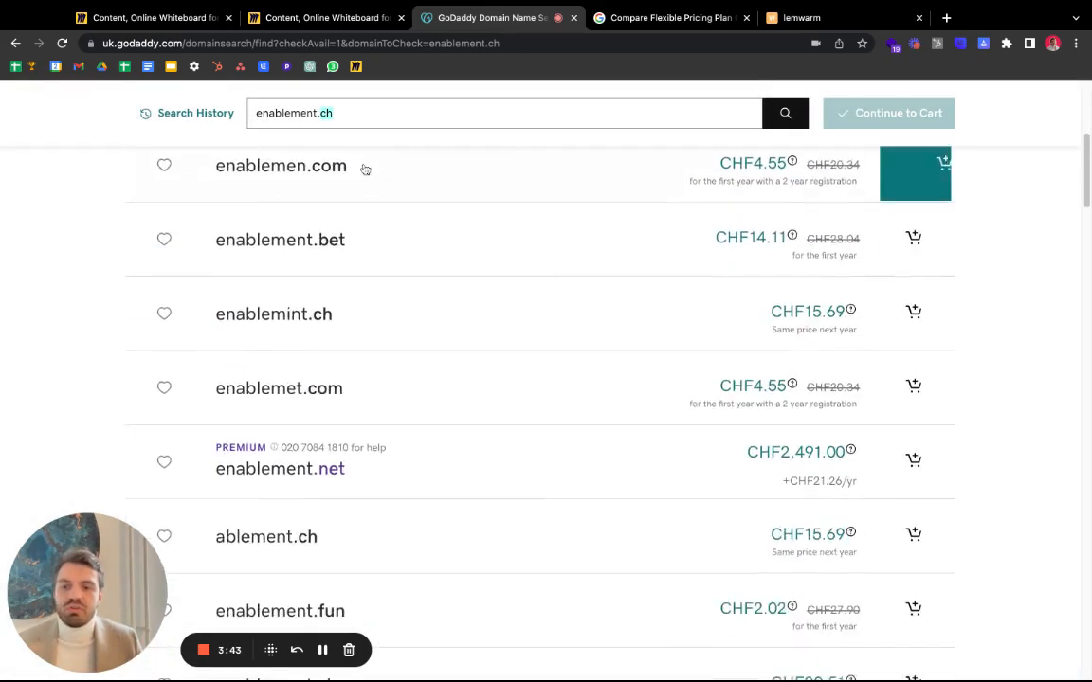
pyautogui.scroll(-5, 398, 313)
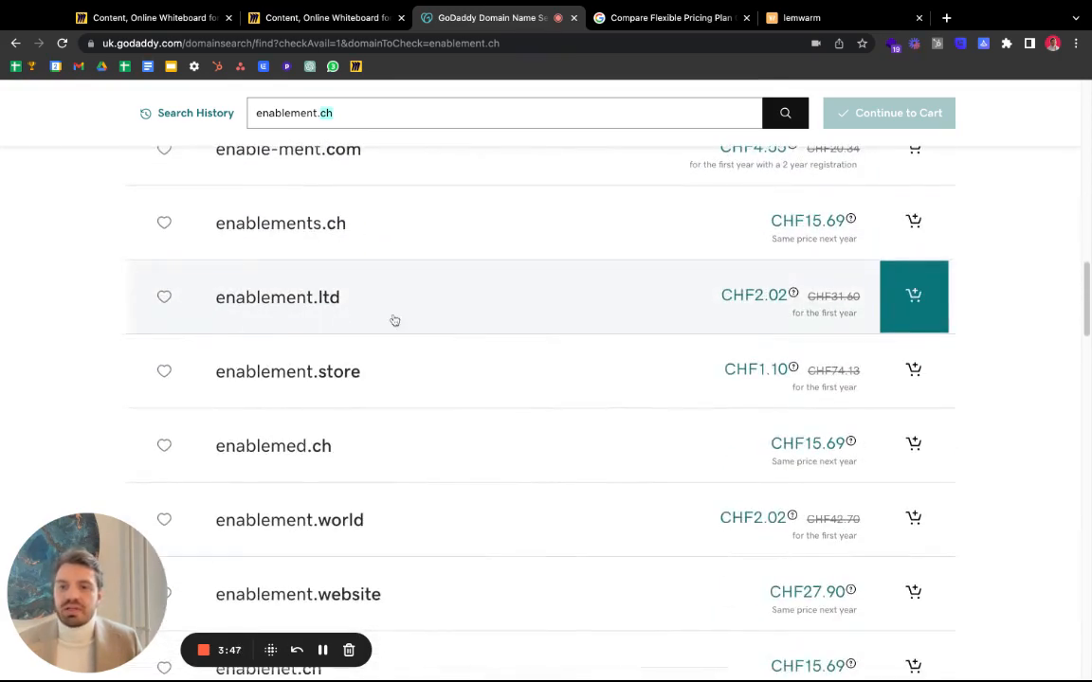
# - Add enablement.ltd to the cart, declining the free website builder add-on
pyautogui.click(324, 314)
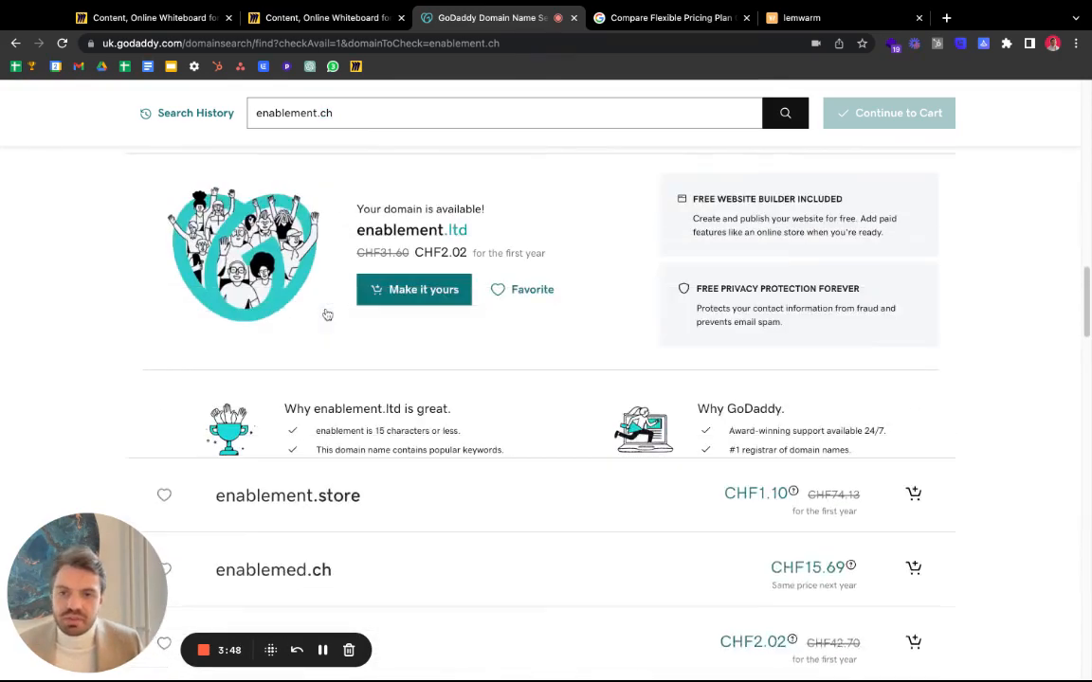
pyautogui.click(422, 292)
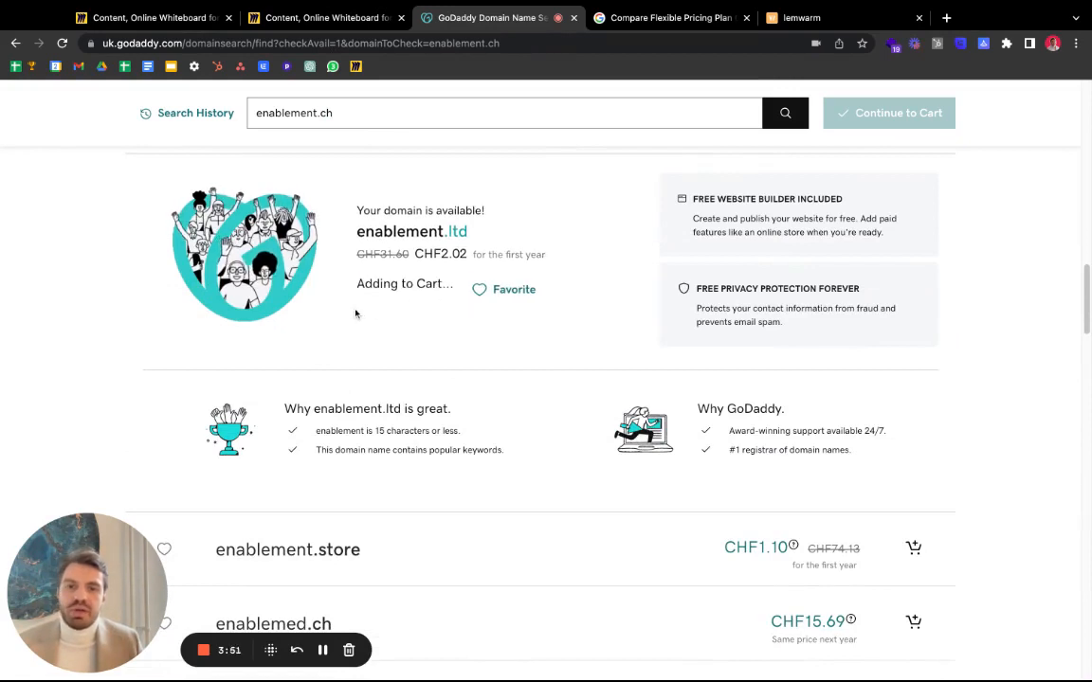
pyautogui.click(864, 113)
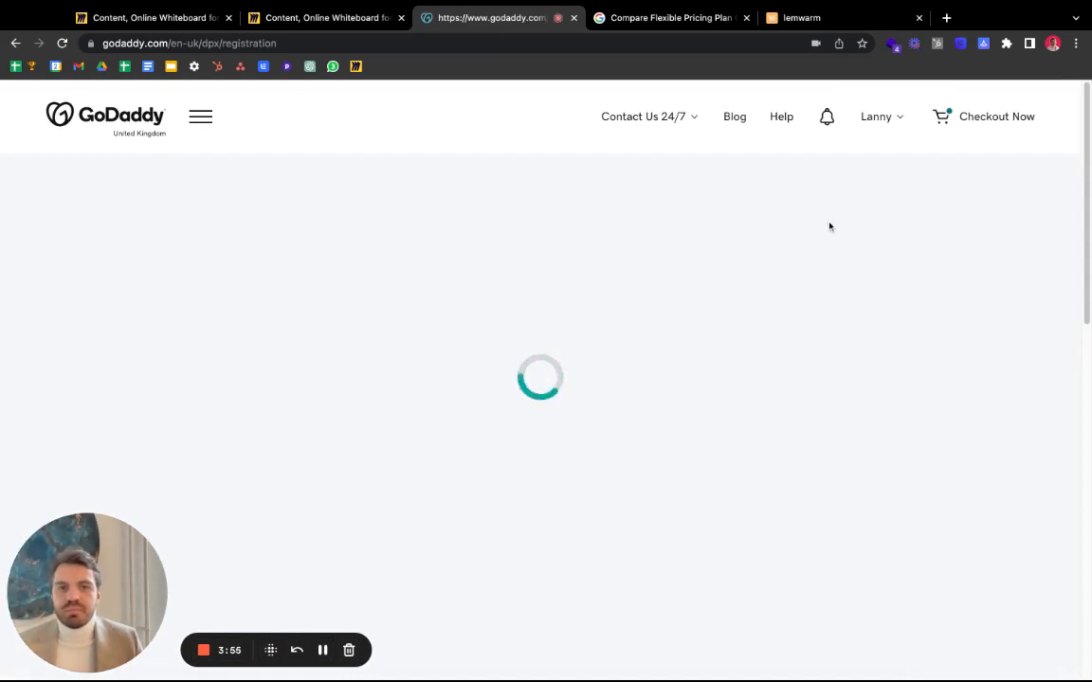
pyautogui.scroll(-2, 385, 268)
pyautogui.scroll(2, 385, 268)
pyautogui.scroll(-3, 168, 366)
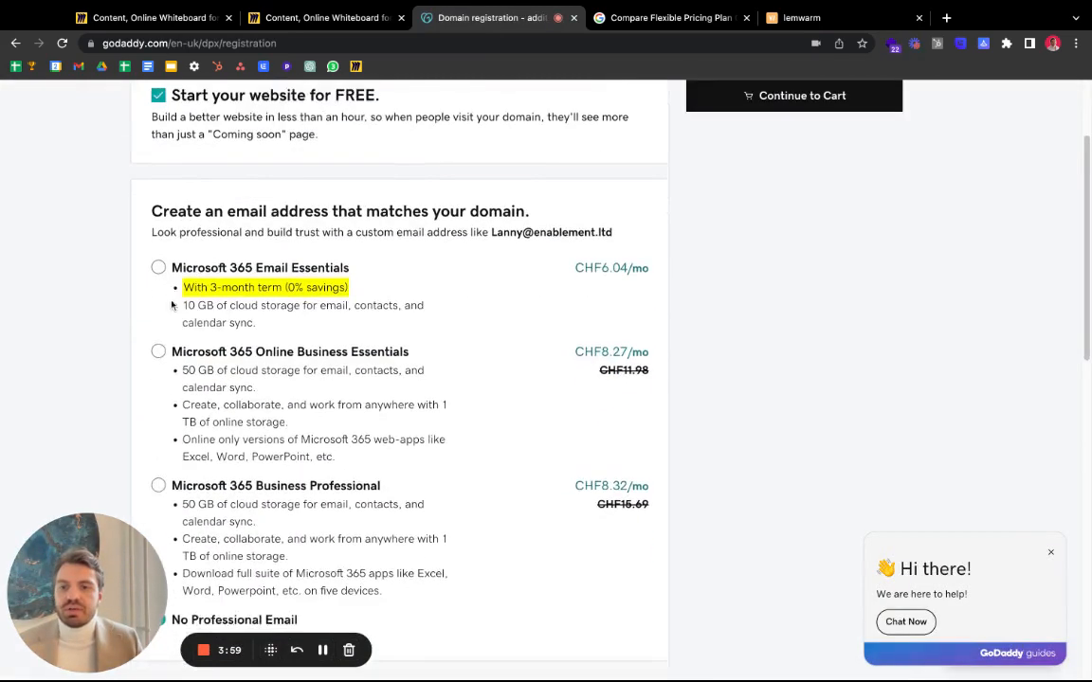
pyautogui.scroll(2, 166, 266)
pyautogui.click(159, 203)
pyautogui.scroll(-5, 109, 321)
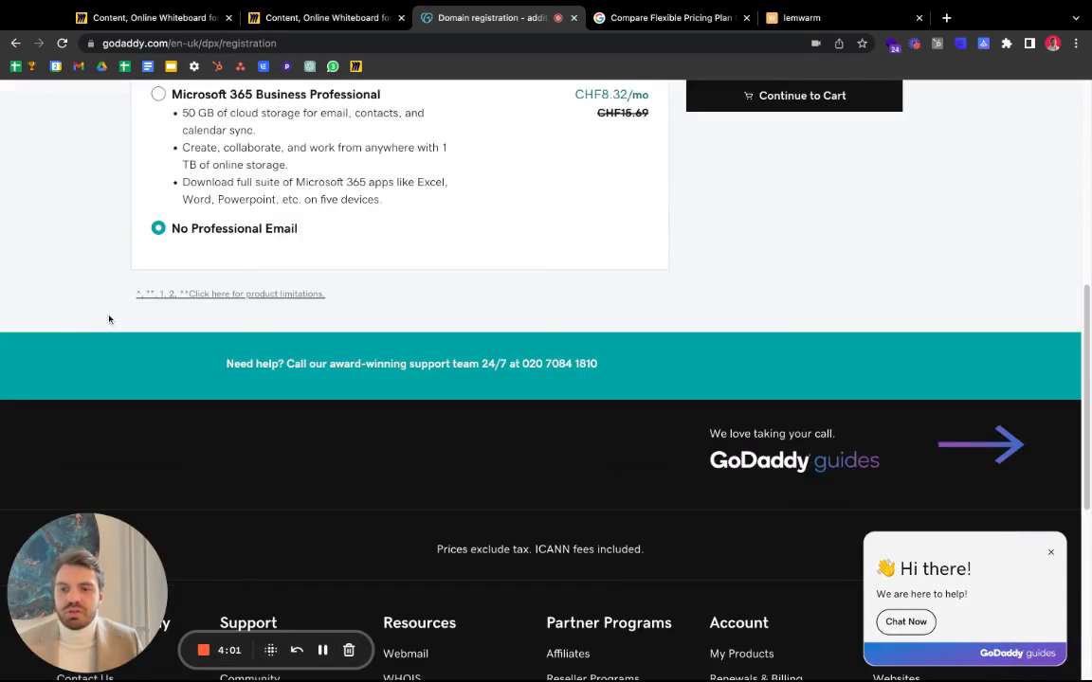
pyautogui.scroll(5, 179, 245)
pyautogui.click(776, 146)
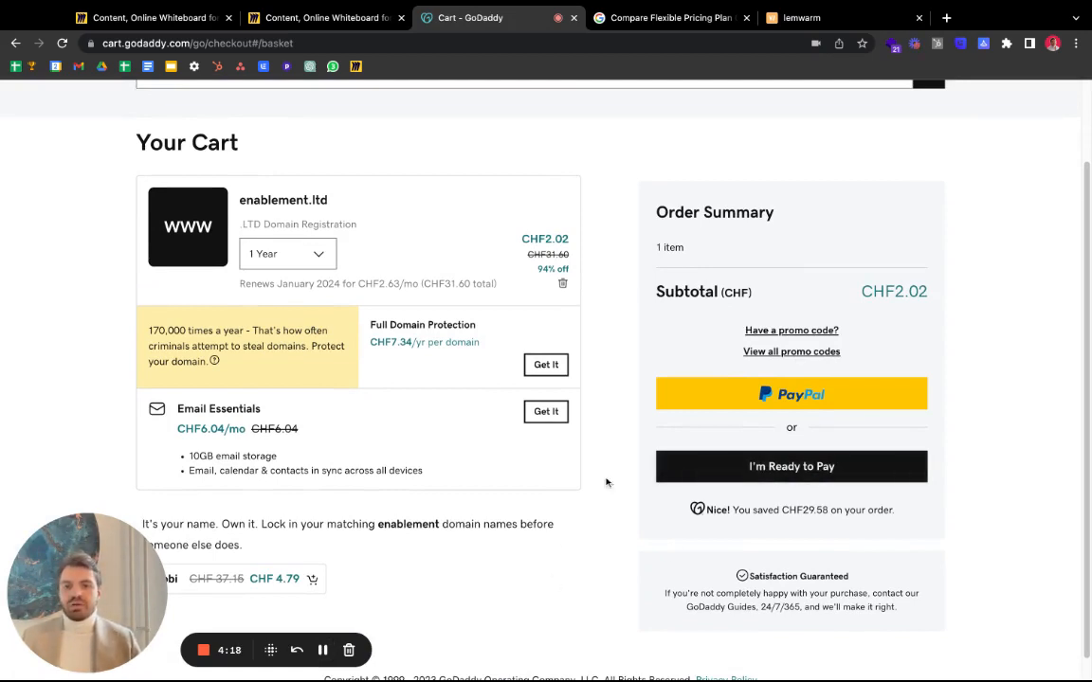
# - Review the cart summary: enablement.ltd for 1 year at CHF2.02
pyautogui.scroll(-1, 405, 372)
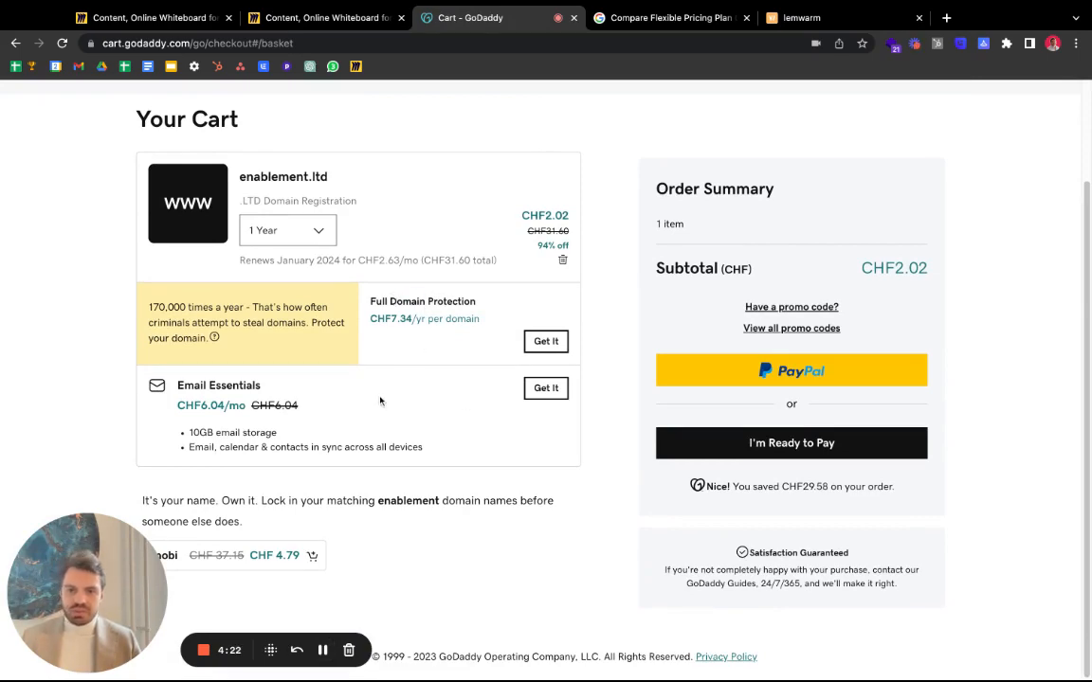
pyautogui.scroll(2, 426, 324)
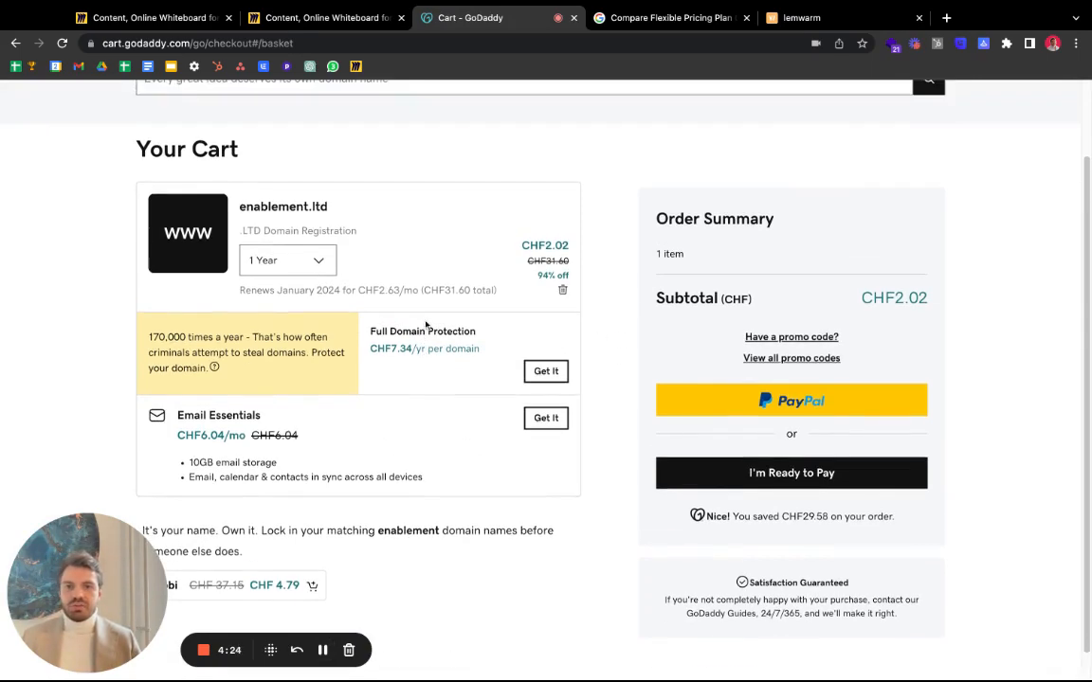
pyautogui.scroll(2, 410, 331)
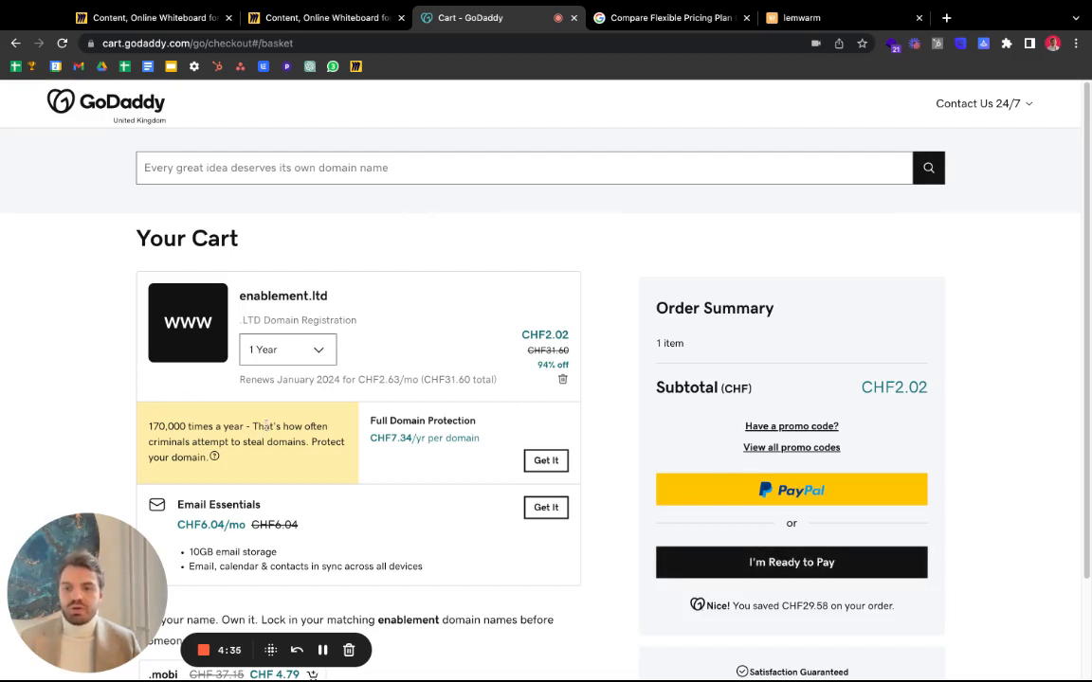
pyautogui.click(323, 654)
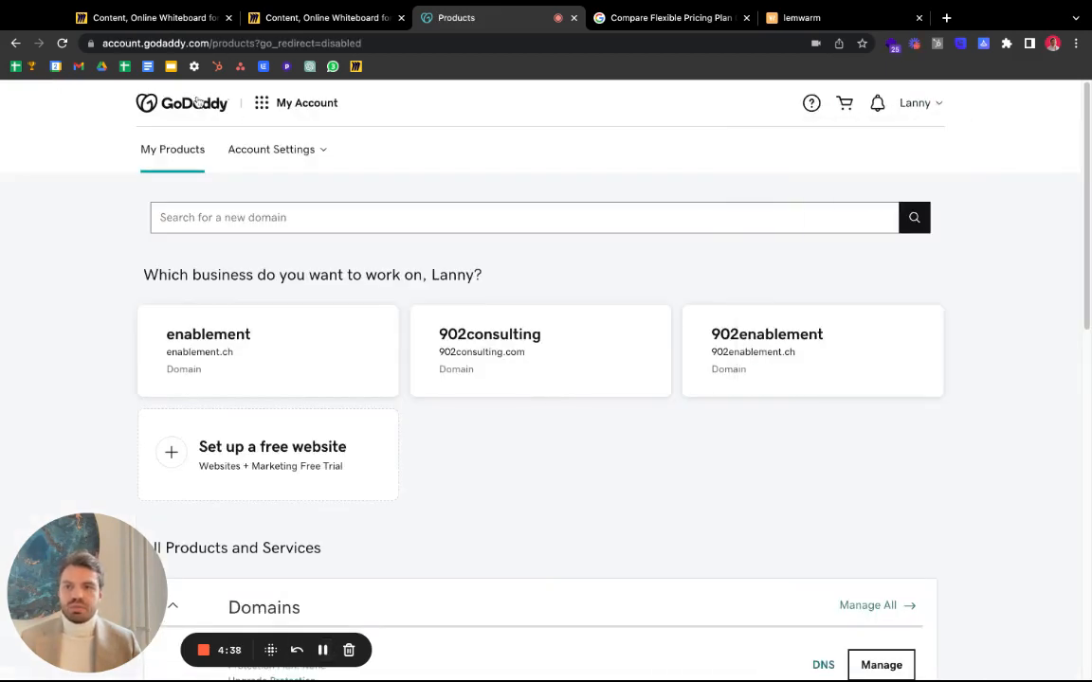
# - Open the GoDaddy account's list of owned products and domains
pyautogui.click(146, 107)
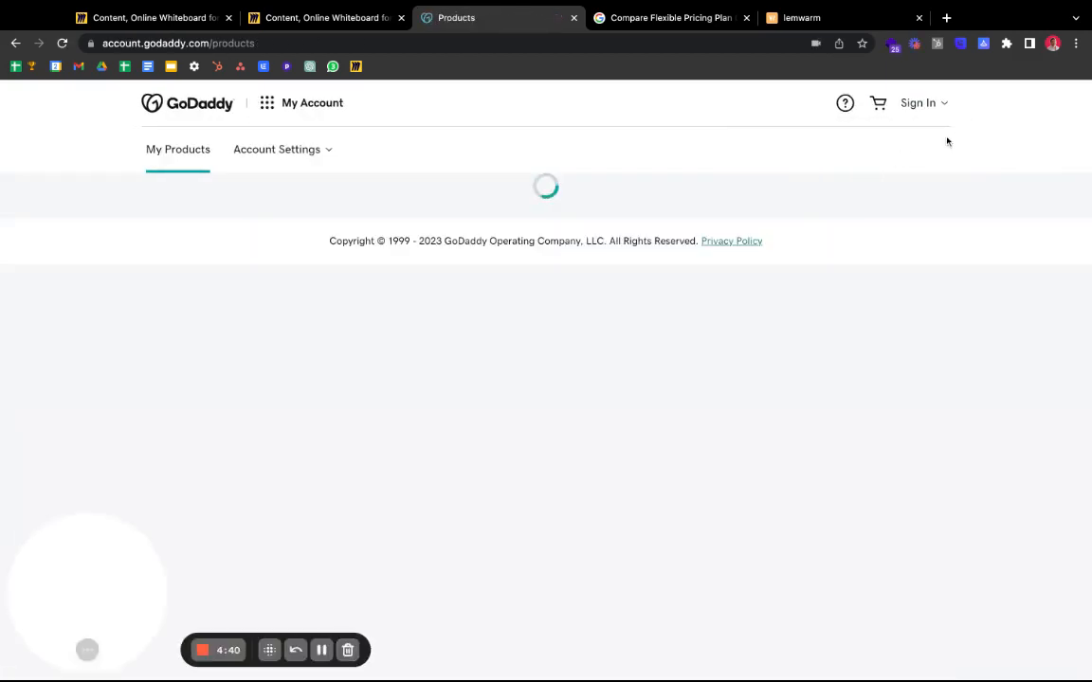
pyautogui.moveTo(891, 116)
pyautogui.click(801, 239)
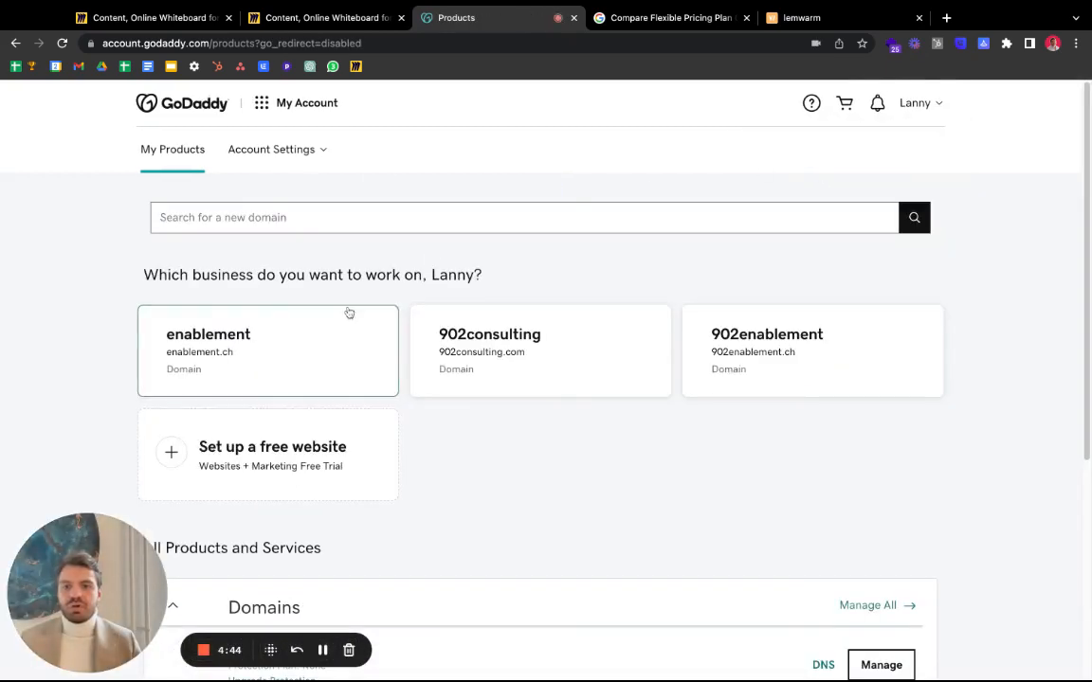
# - Check the first step of the Miro process checklist, then return to GoDaddy's products page
pyautogui.click(310, 17)
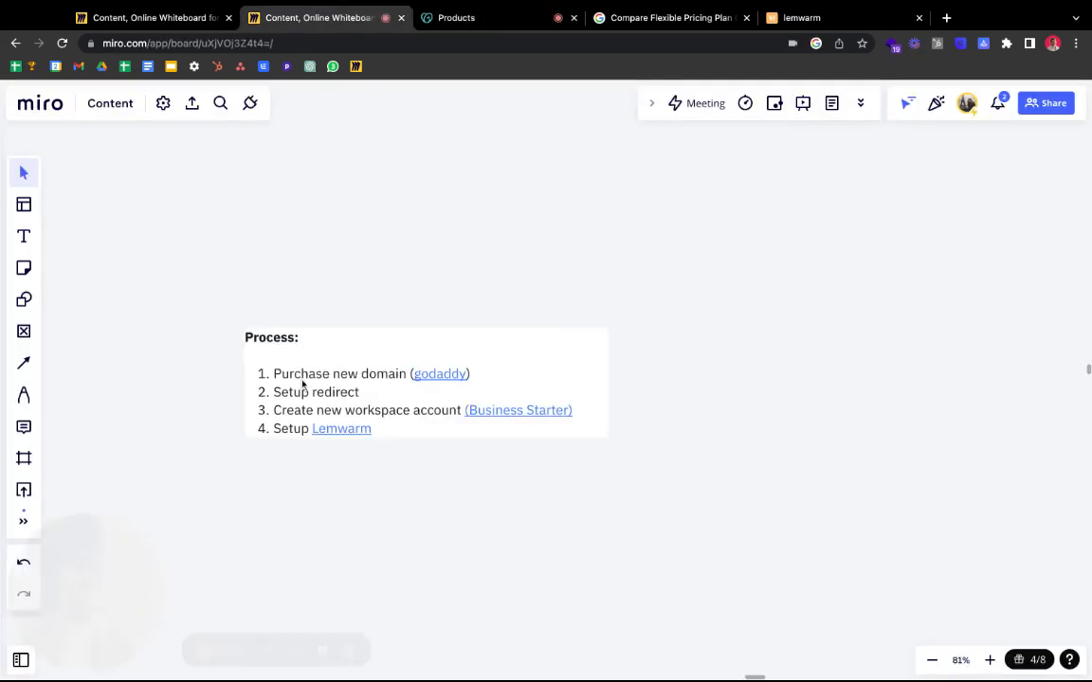
pyautogui.click(334, 385)
pyautogui.click(330, 375)
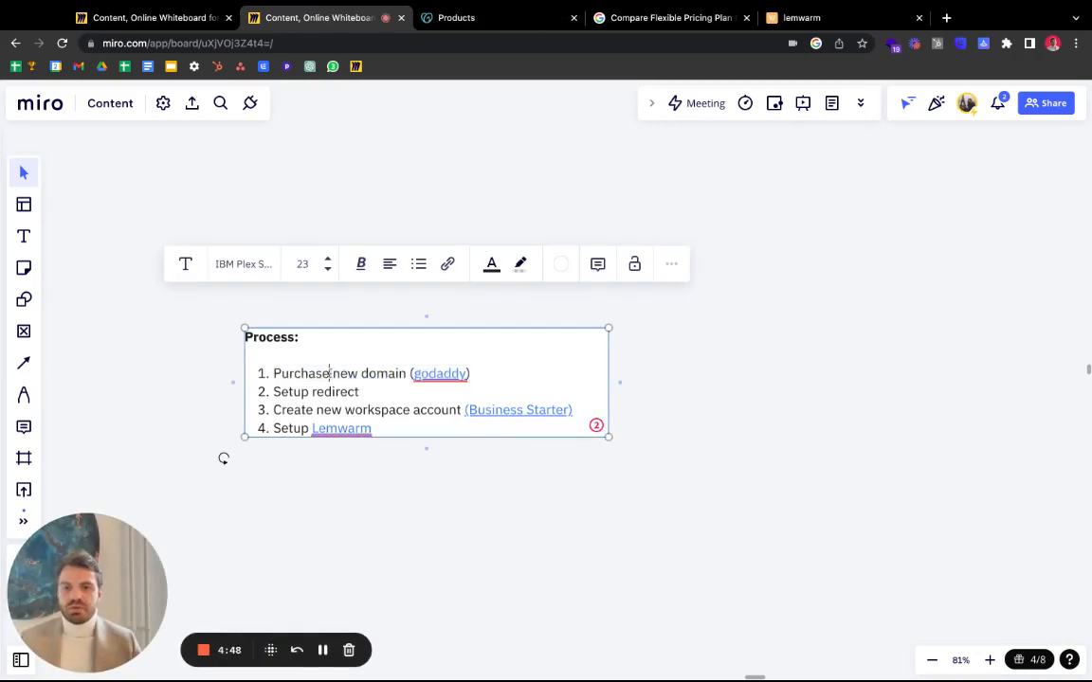
pyautogui.click(510, 371)
pyautogui.click(502, 21)
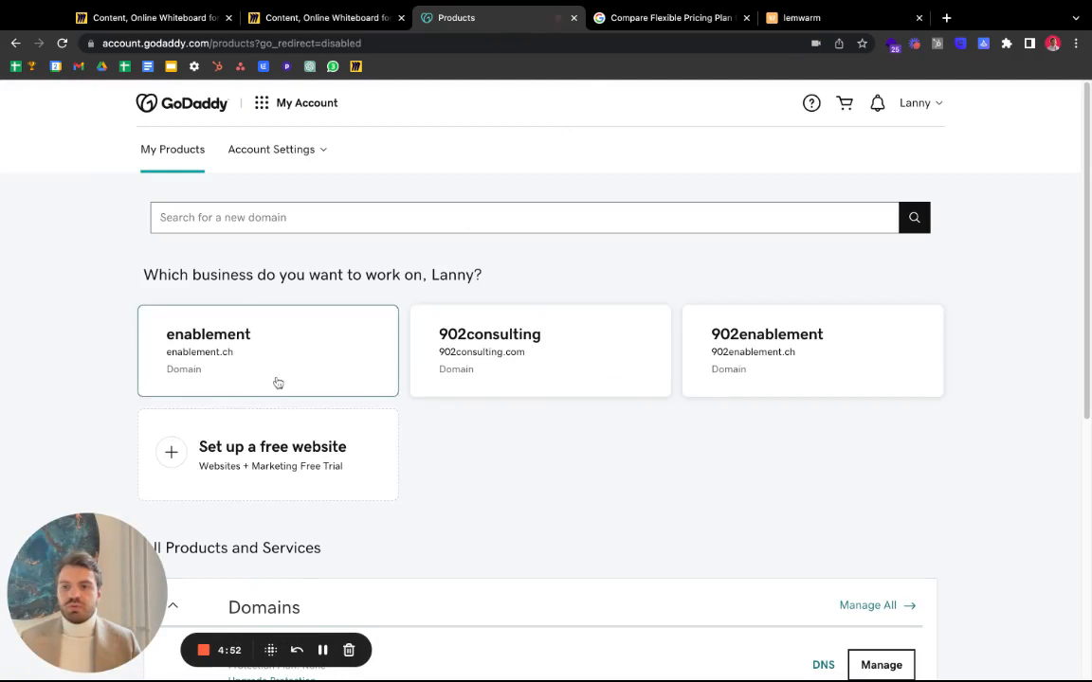
# - Open the 902consulting.com dashboard and look at its Forward Domain setup
pyautogui.click(489, 387)
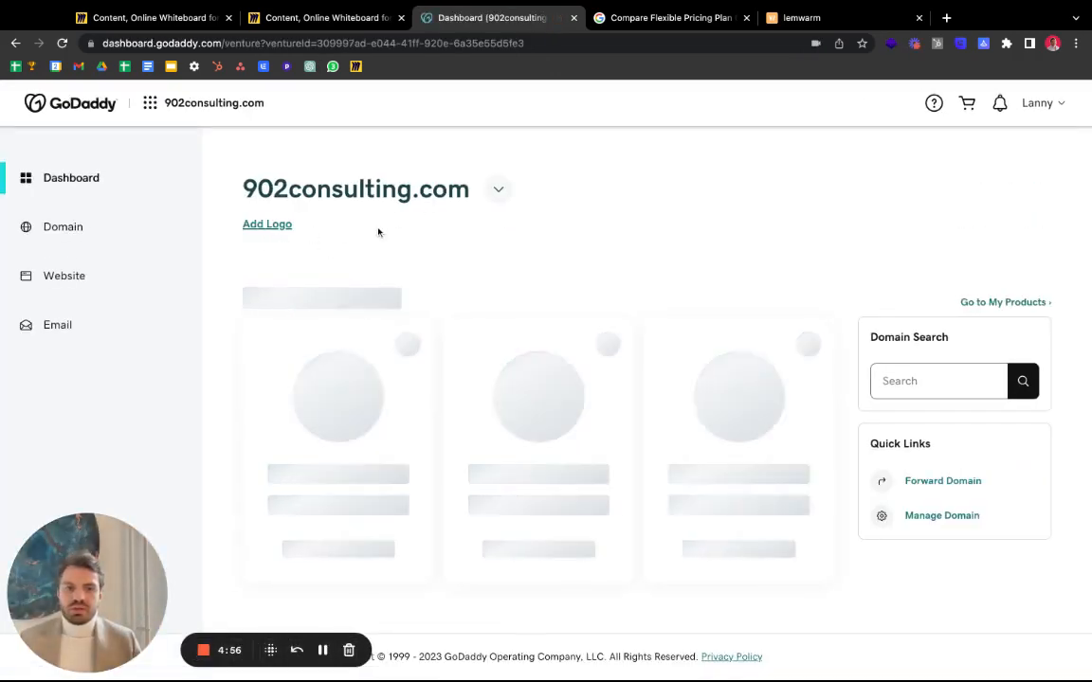
pyautogui.scroll(-3, 392, 234)
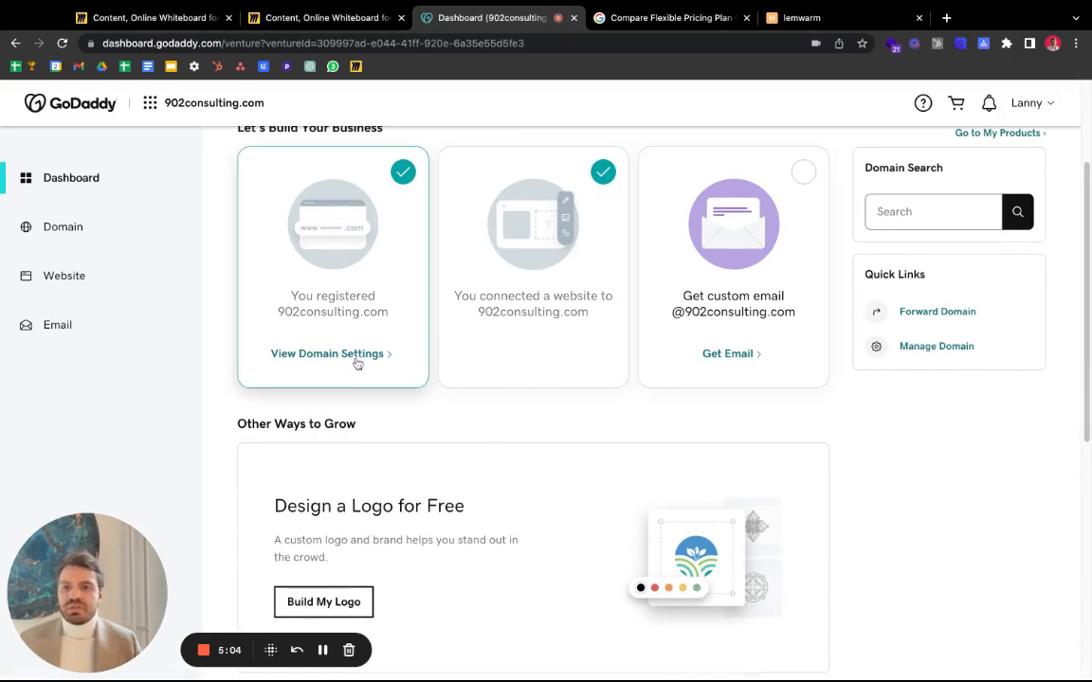
pyautogui.click(910, 312)
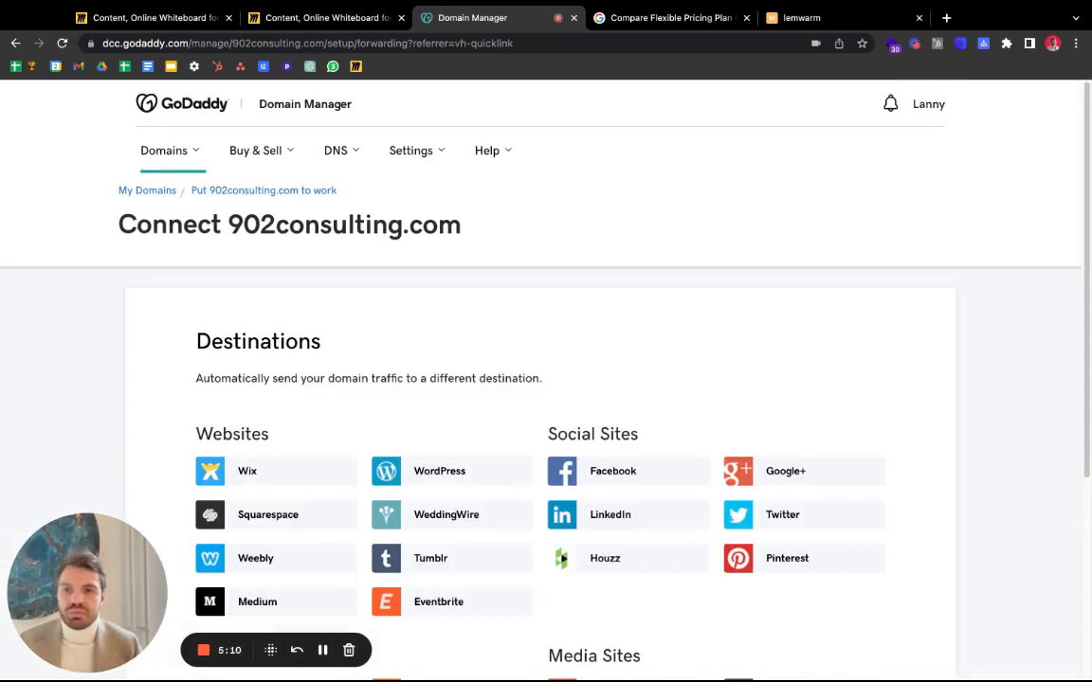
pyautogui.press('super+Left')
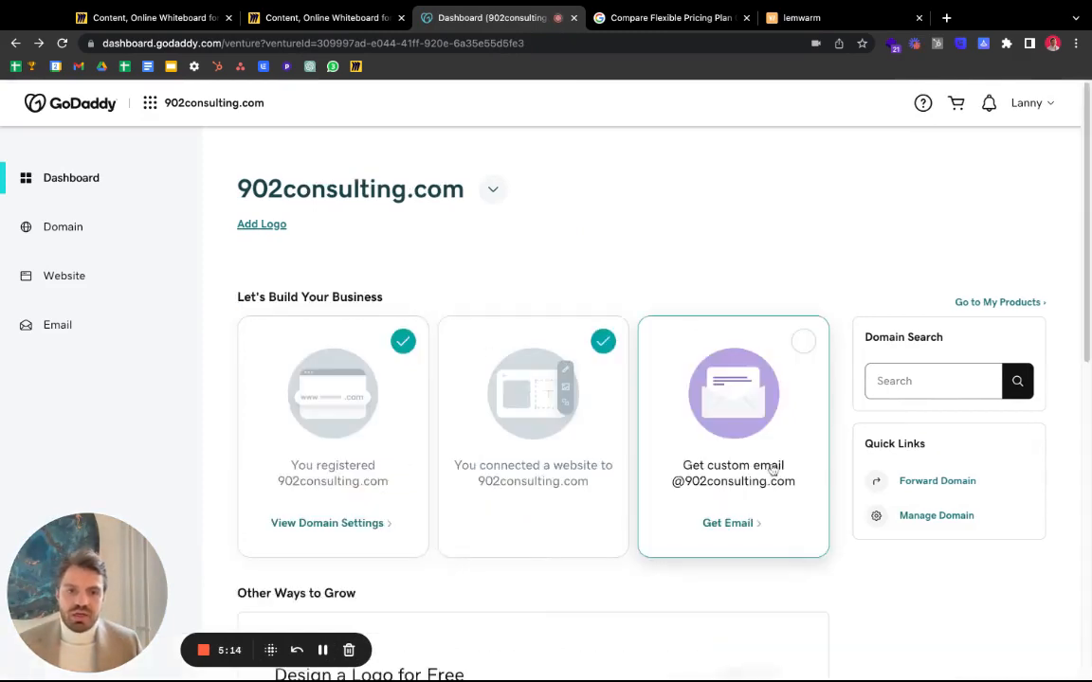
# - Go to the Domain section and open Domain Settings for 902consulting.com
pyautogui.scroll(-2, 821, 456)
pyautogui.scroll(-1, 832, 457)
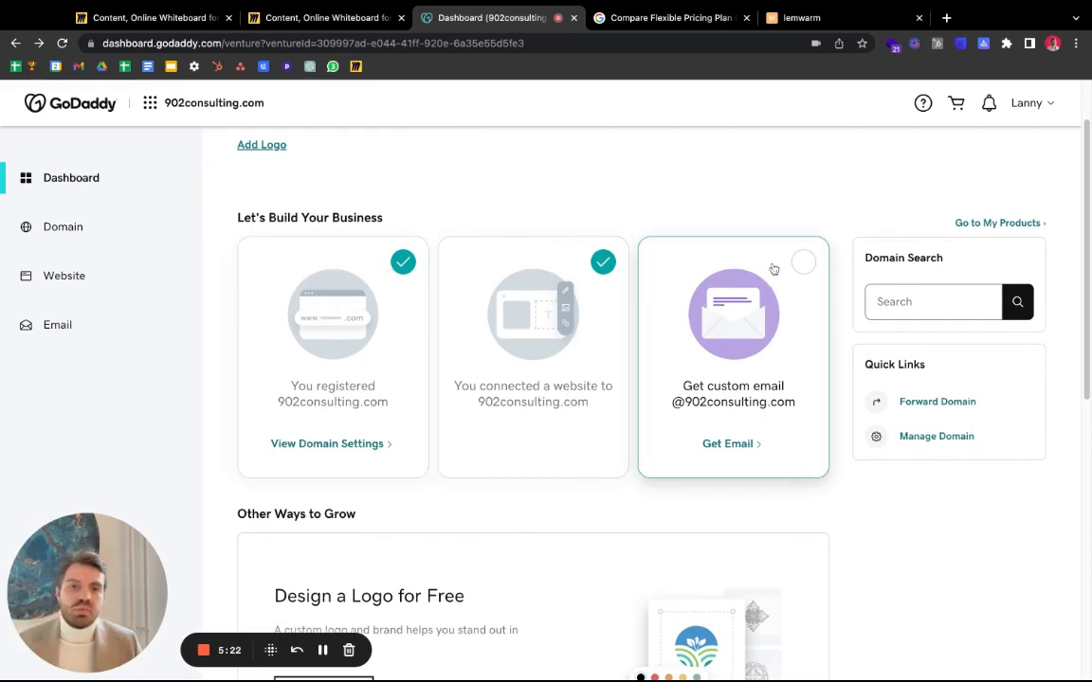
pyautogui.scroll(-5, 813, 273)
pyautogui.scroll(-5, 816, 276)
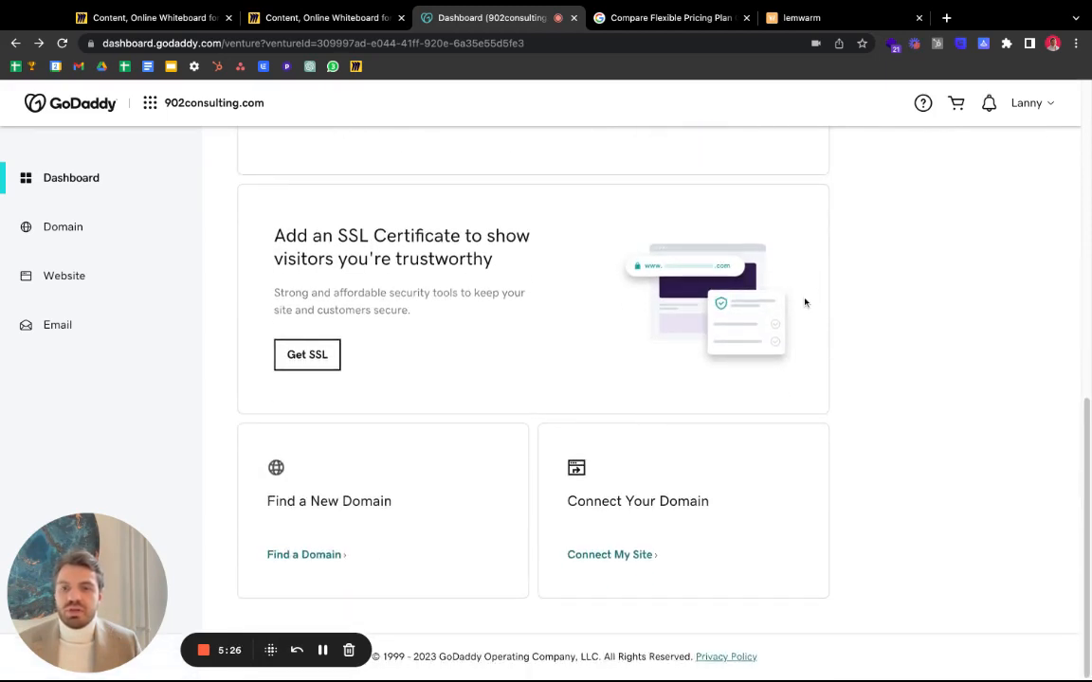
pyautogui.scroll(10, 804, 302)
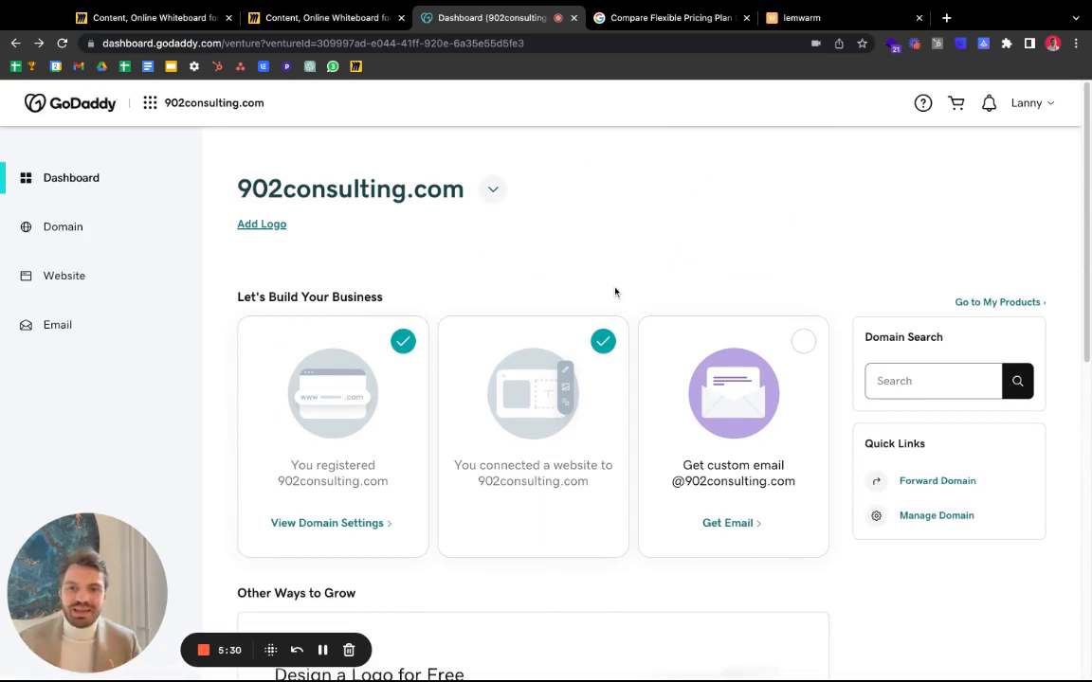
pyautogui.click(38, 227)
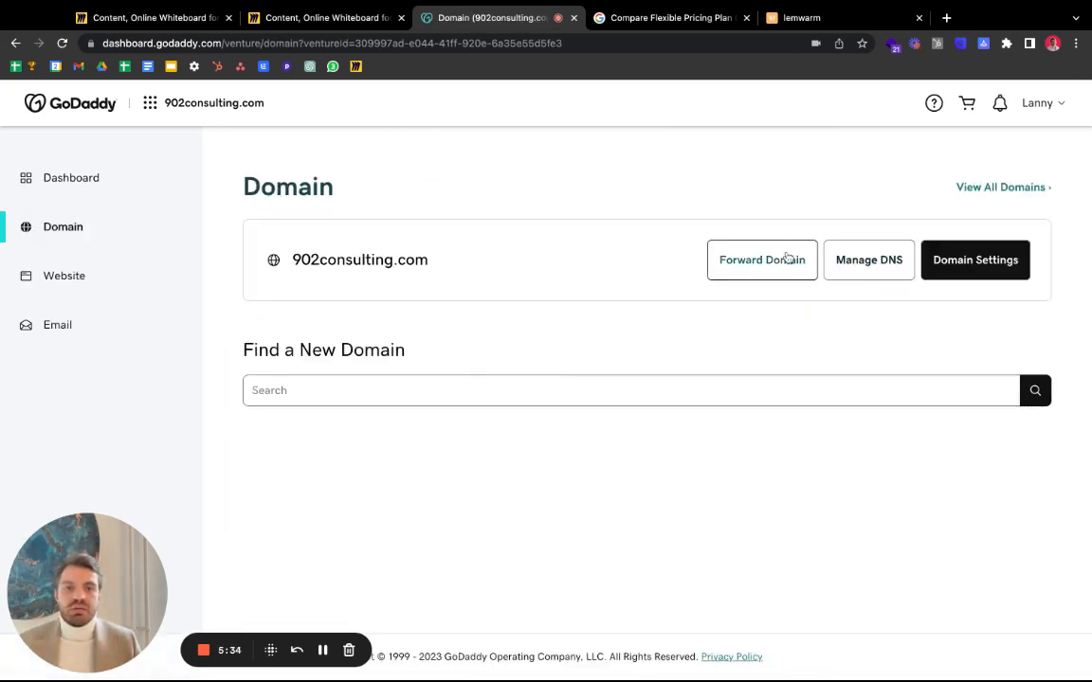
pyautogui.click(936, 259)
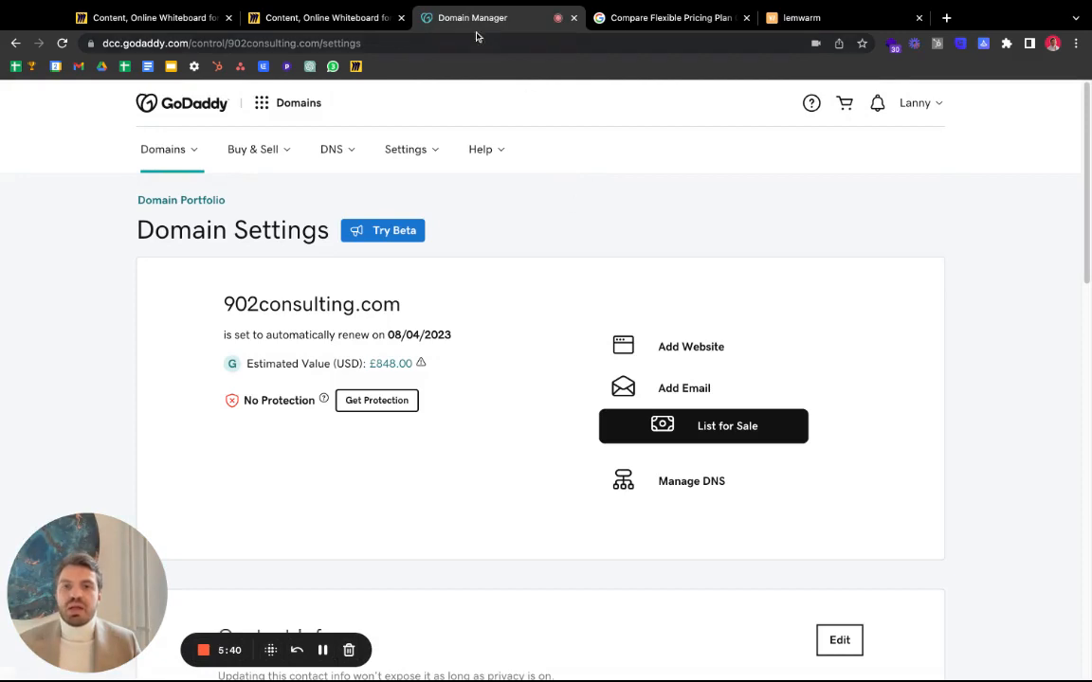
# - Mark the Create new workspace account step in Miro and close the GoDaddy domain tab
pyautogui.click(684, 19)
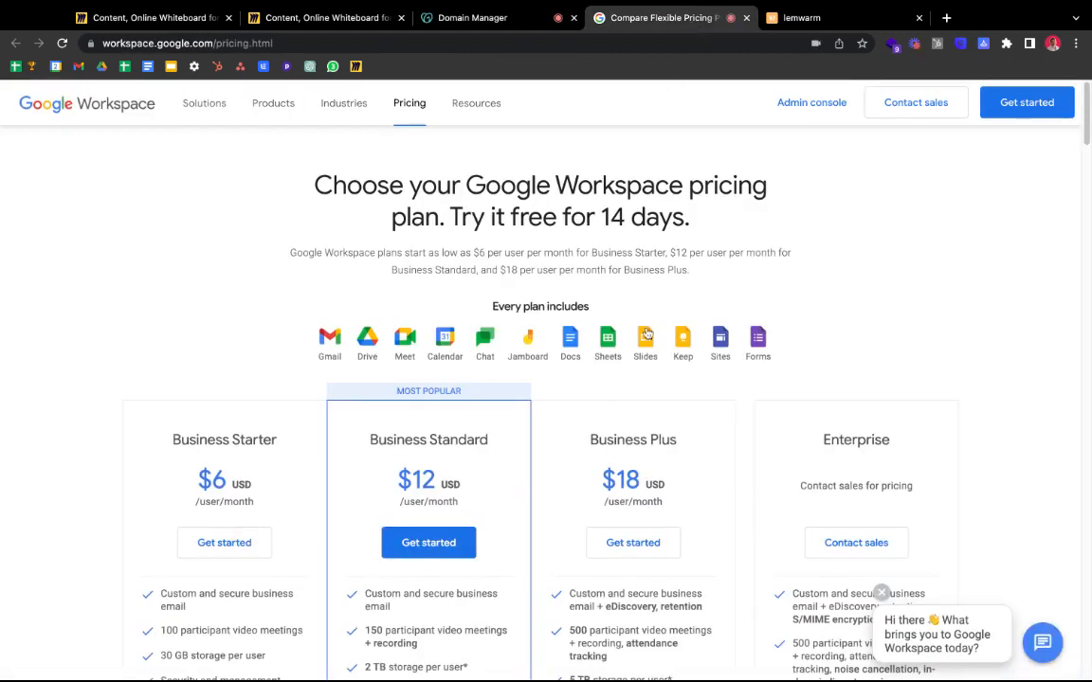
pyautogui.click(284, 18)
pyautogui.tripleClick(311, 409)
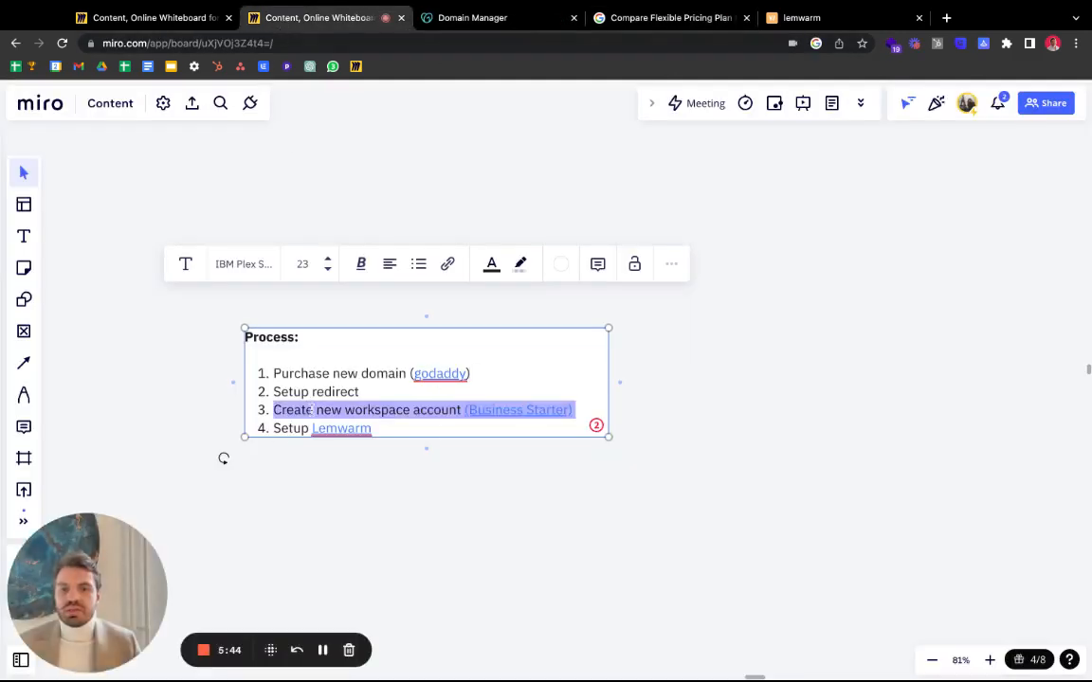
pyautogui.click(680, 19)
pyautogui.click(580, 21)
pyautogui.click(574, 19)
# - Choose Get started under Business Starter and focus the business name field
pyautogui.scroll(-2, 284, 398)
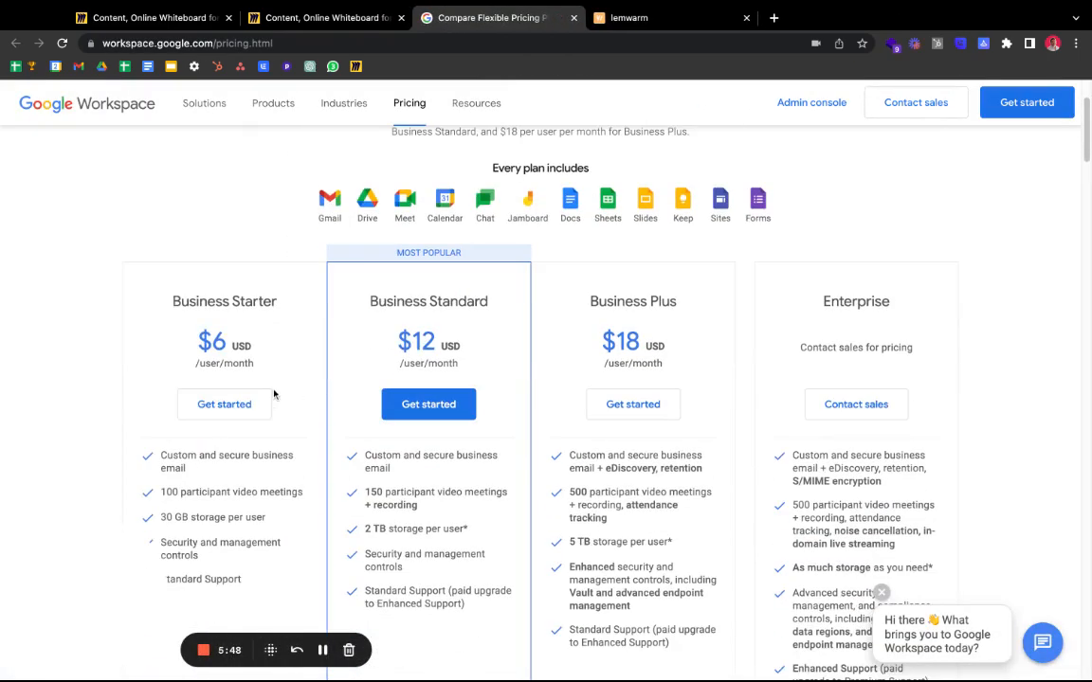
pyautogui.click(228, 409)
pyautogui.click(360, 240)
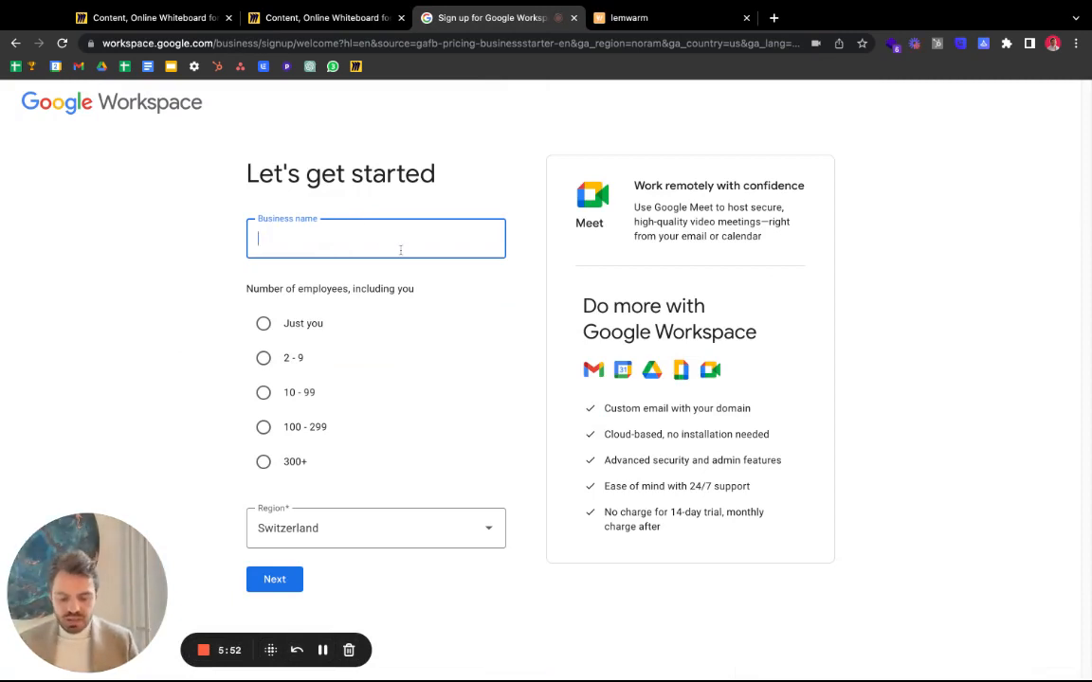
# - Name the business 902enablement.ch with just one employee
pyautogui.write('enablement.ch')
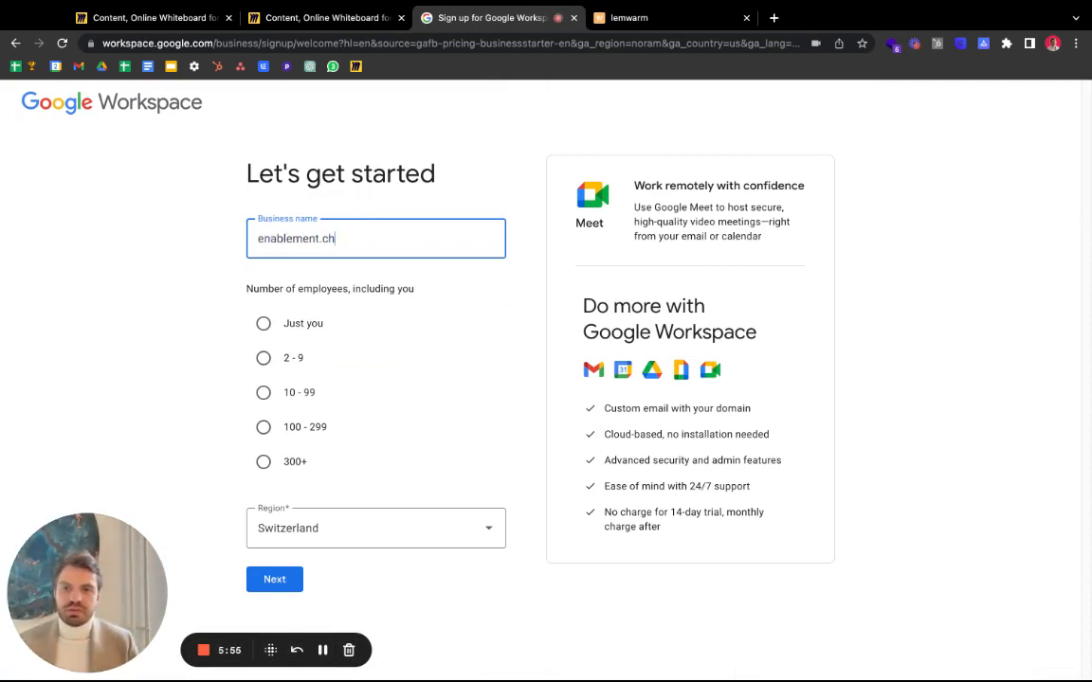
pyautogui.click(258, 239)
pyautogui.write('902')
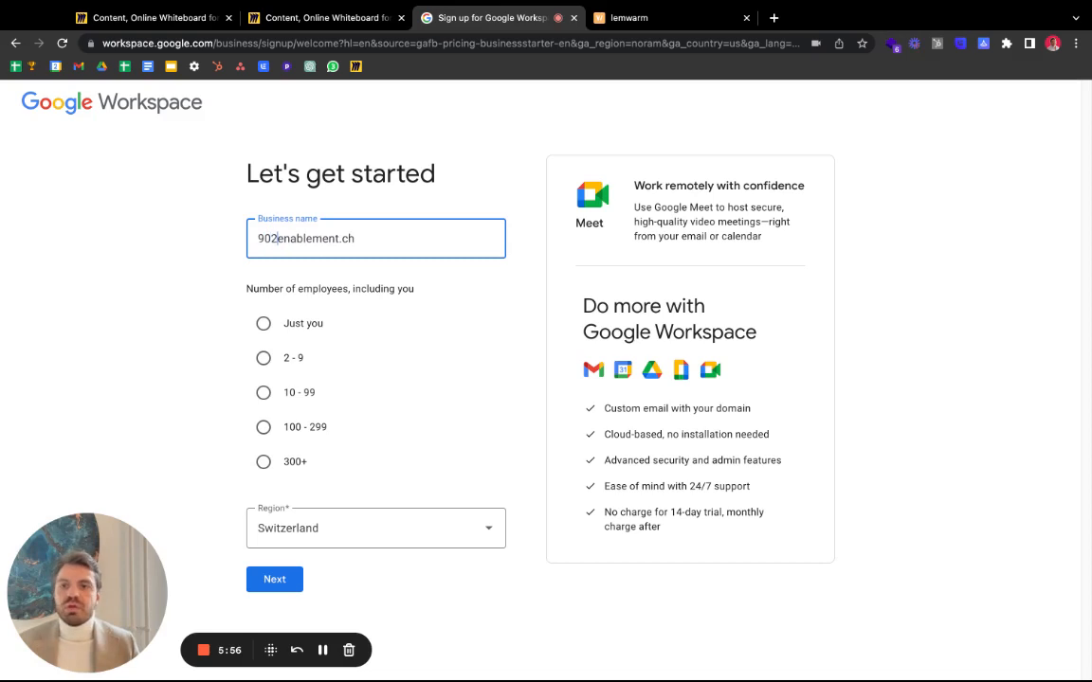
pyautogui.click(279, 323)
pyautogui.click(287, 577)
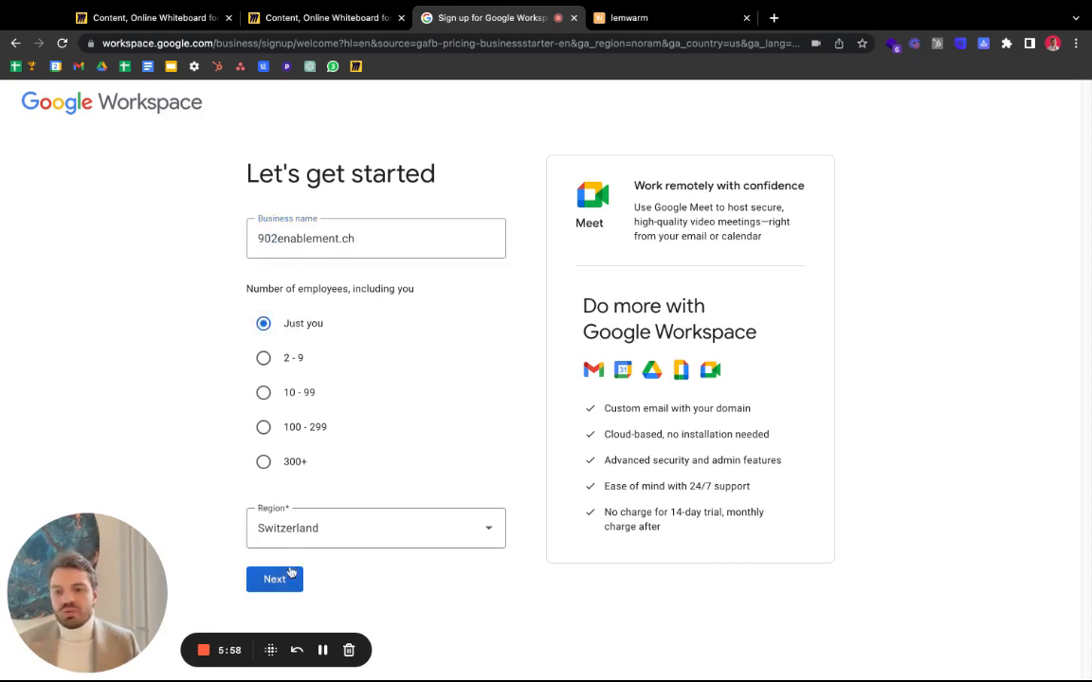
# - Autofill the admin's first and last name and enter the current email address
pyautogui.click(414, 296)
pyautogui.click(468, 324)
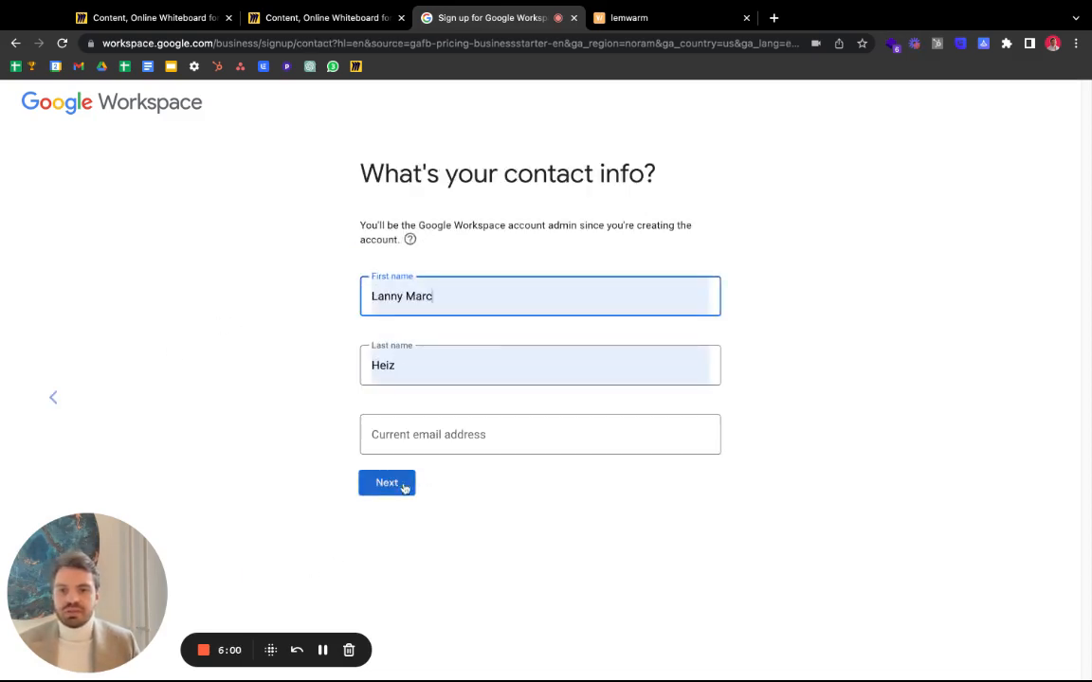
pyautogui.click(445, 438)
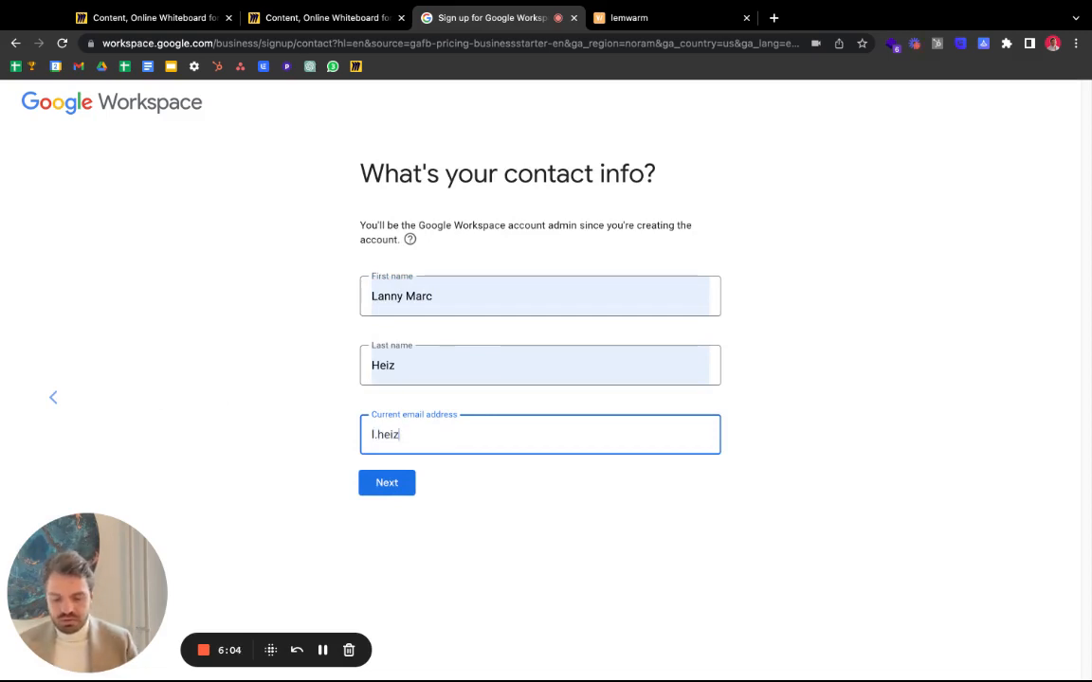
pyautogui.press('Return')
# - Use existing domain 902enablement.ch and decline both tips and product emails
pyautogui.click(407, 296)
pyautogui.click(419, 310)
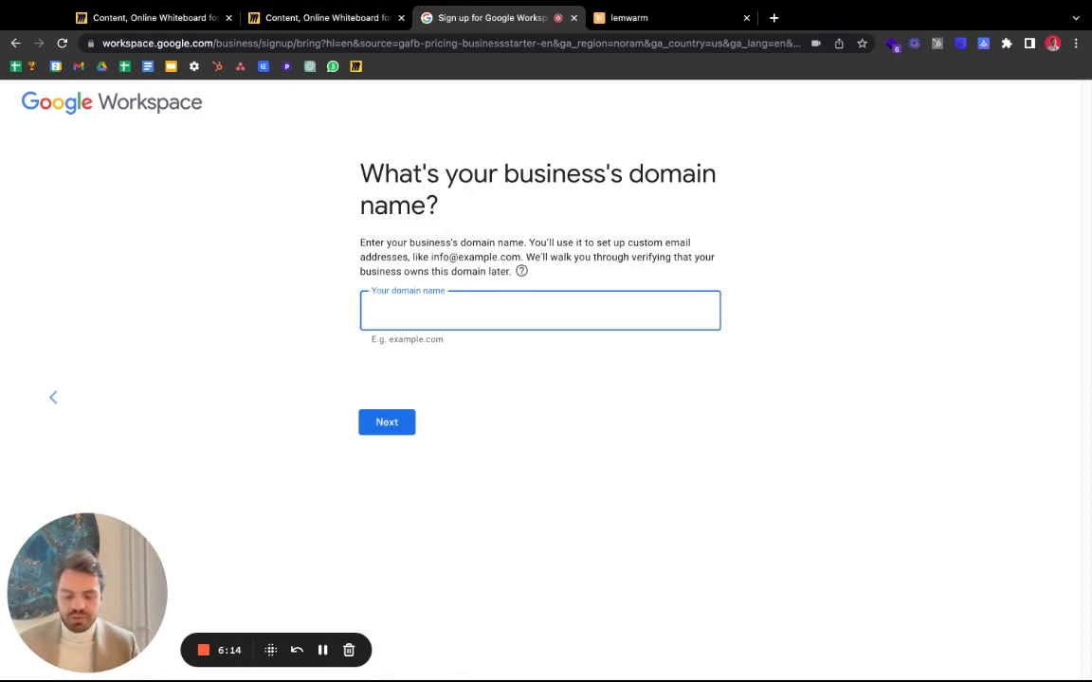
pyautogui.write('902enablement.ch')
pyautogui.press('Return')
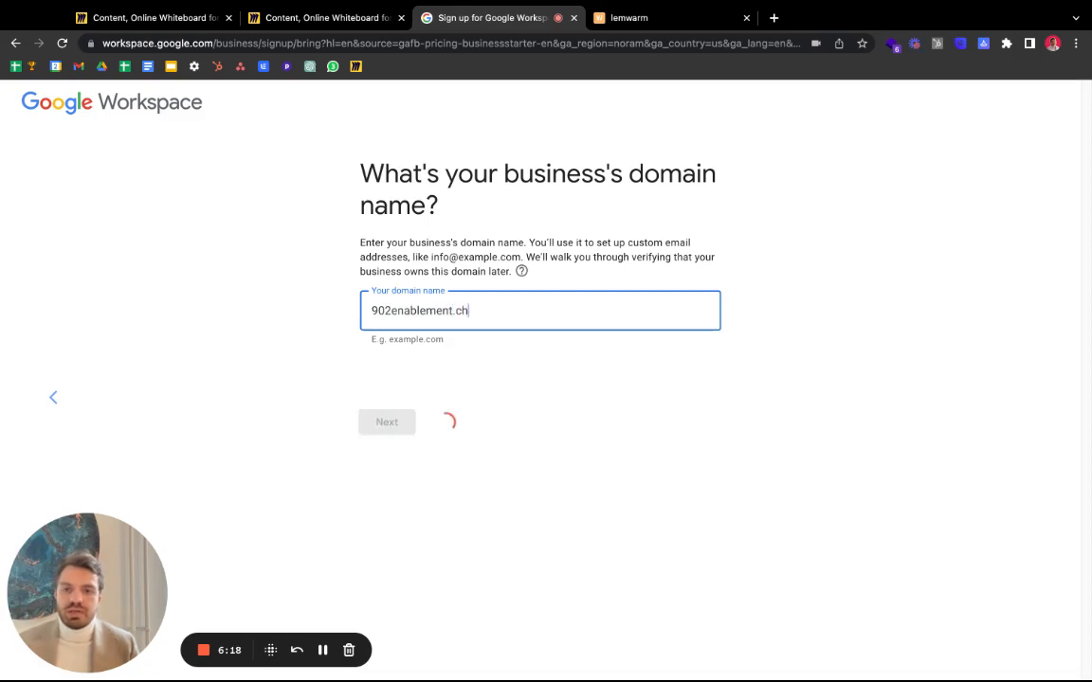
pyautogui.click(408, 348)
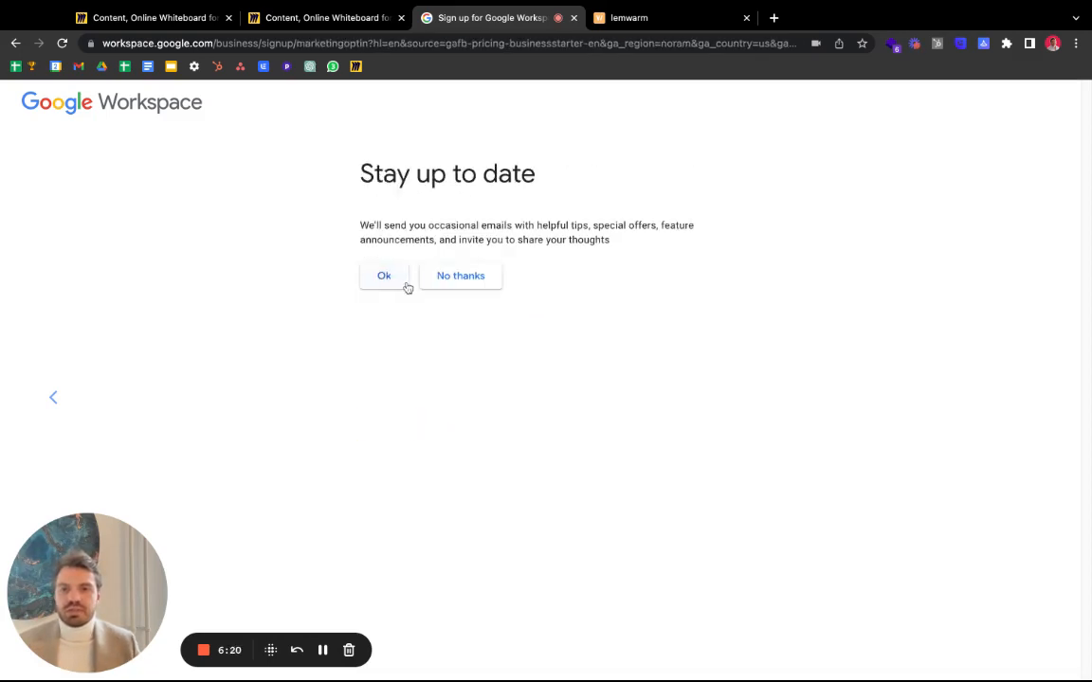
pyautogui.click(465, 280)
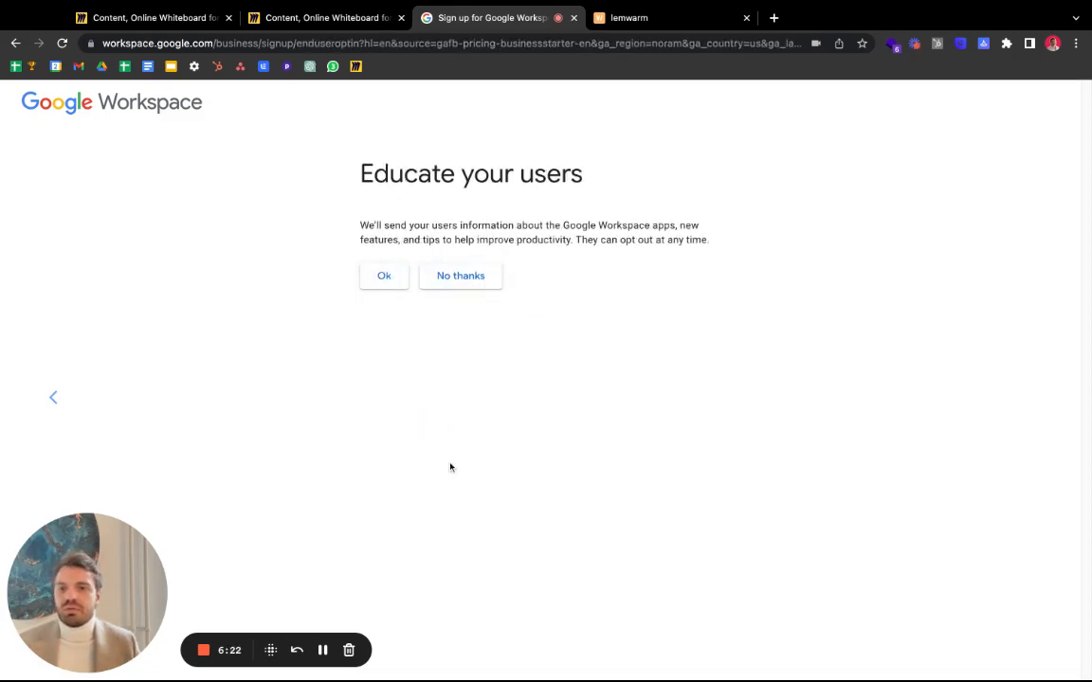
pyautogui.click(453, 278)
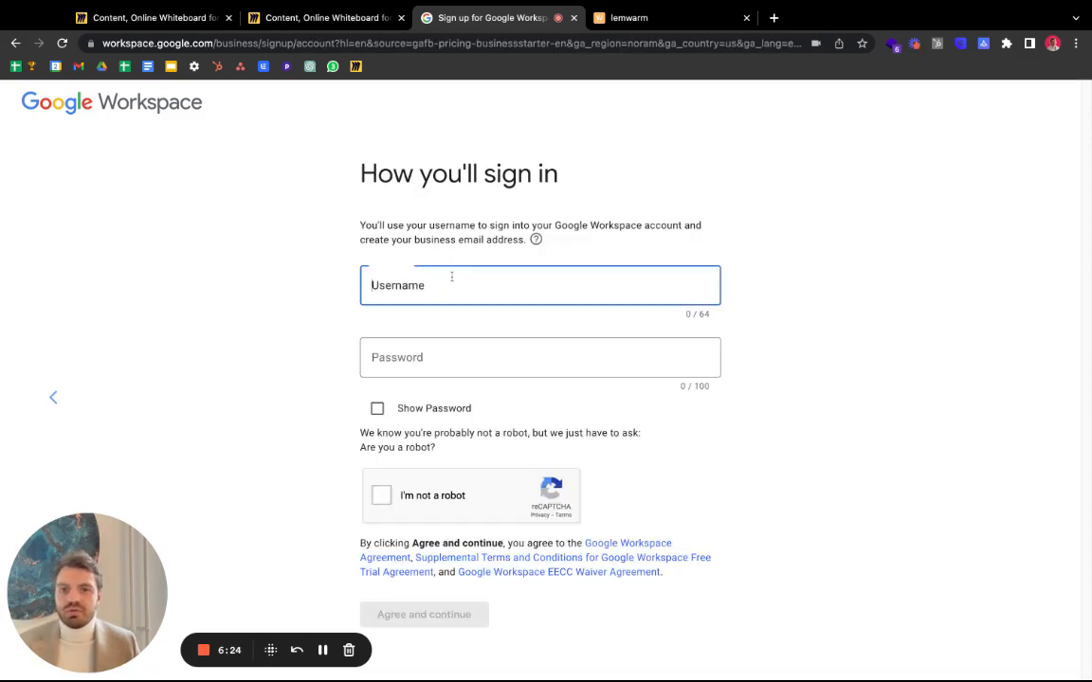
# - Enter the admin username and password, pass the reCAPTCHA, and accept the agreements
pyautogui.click(452, 276)
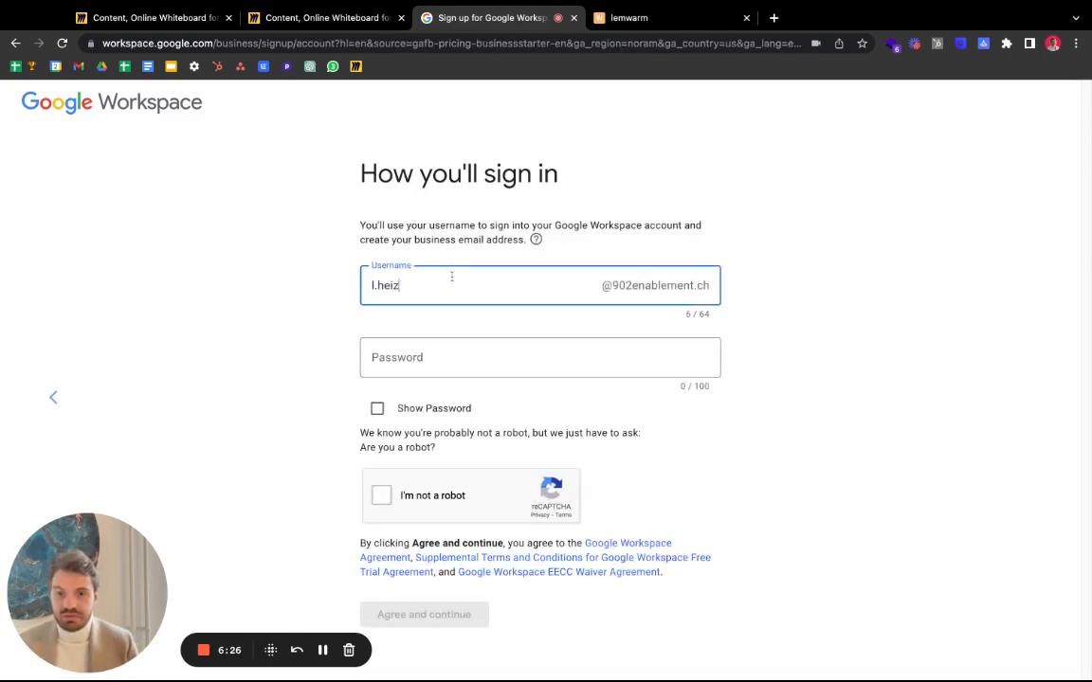
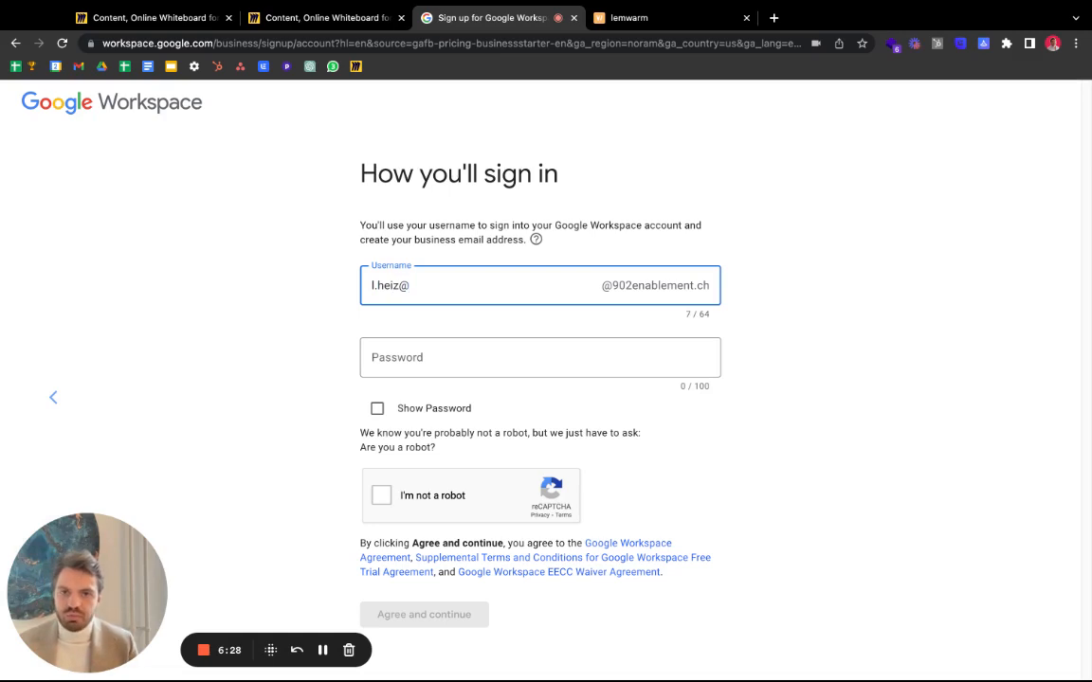
pyautogui.doubleClick(397, 286)
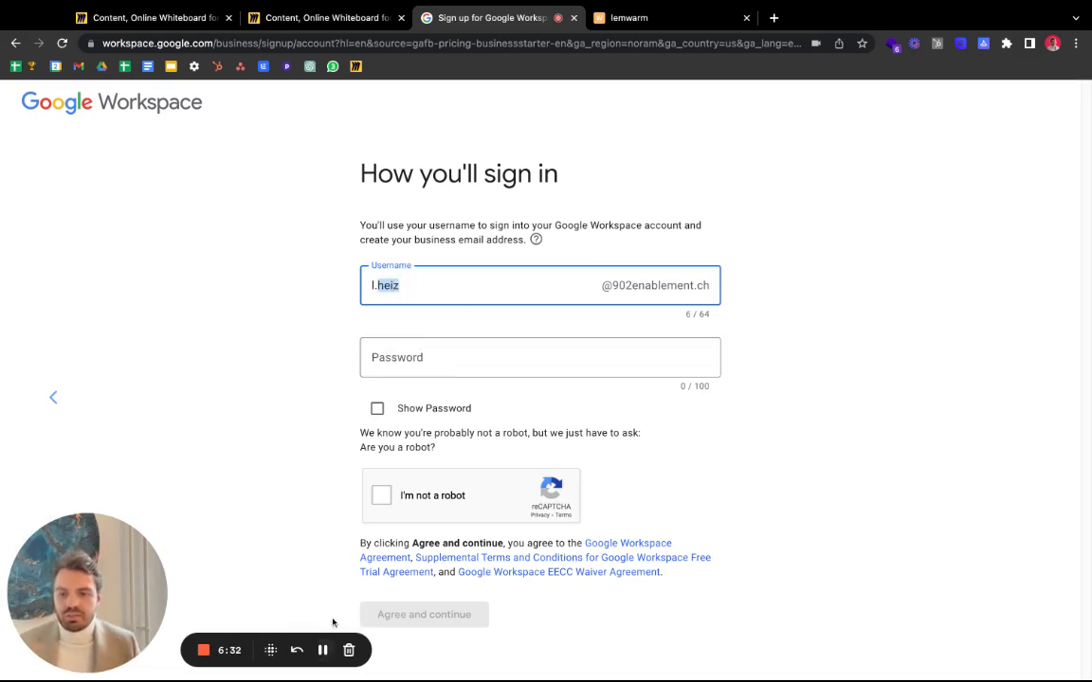
pyautogui.click(323, 650)
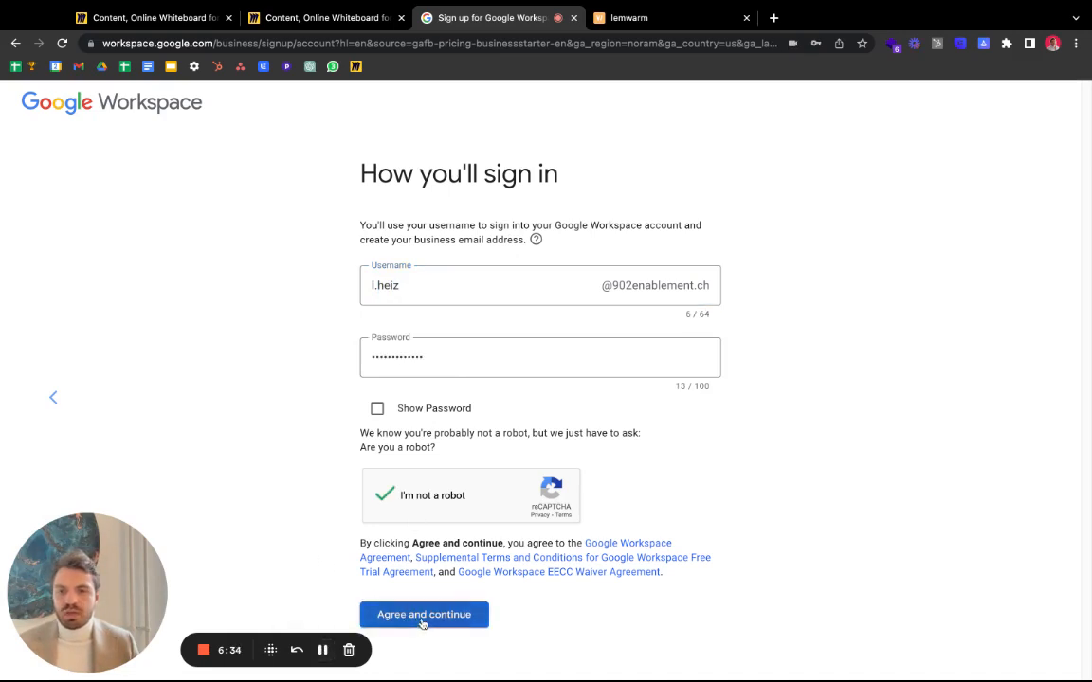
pyautogui.click(422, 616)
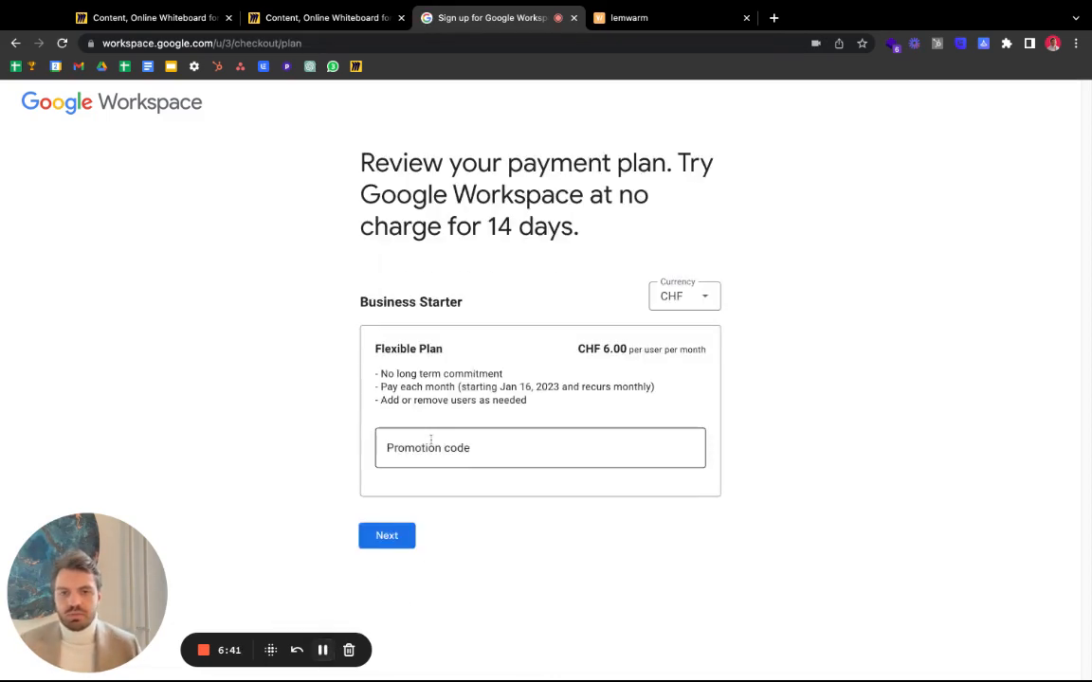
# - Set the Flexible Plan currency to EUR, showing €5.20 per user per month
pyautogui.click(690, 301)
pyautogui.click(692, 352)
pyautogui.click(694, 305)
pyautogui.click(698, 373)
pyautogui.click(699, 302)
pyautogui.click(690, 350)
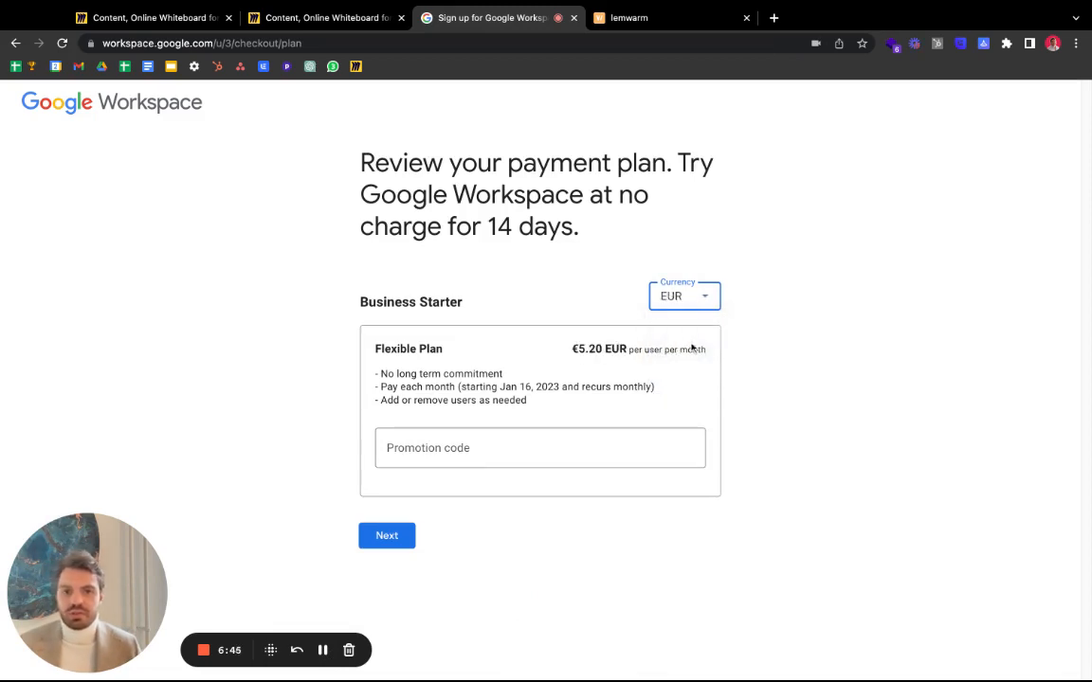
pyautogui.doubleClick(584, 349)
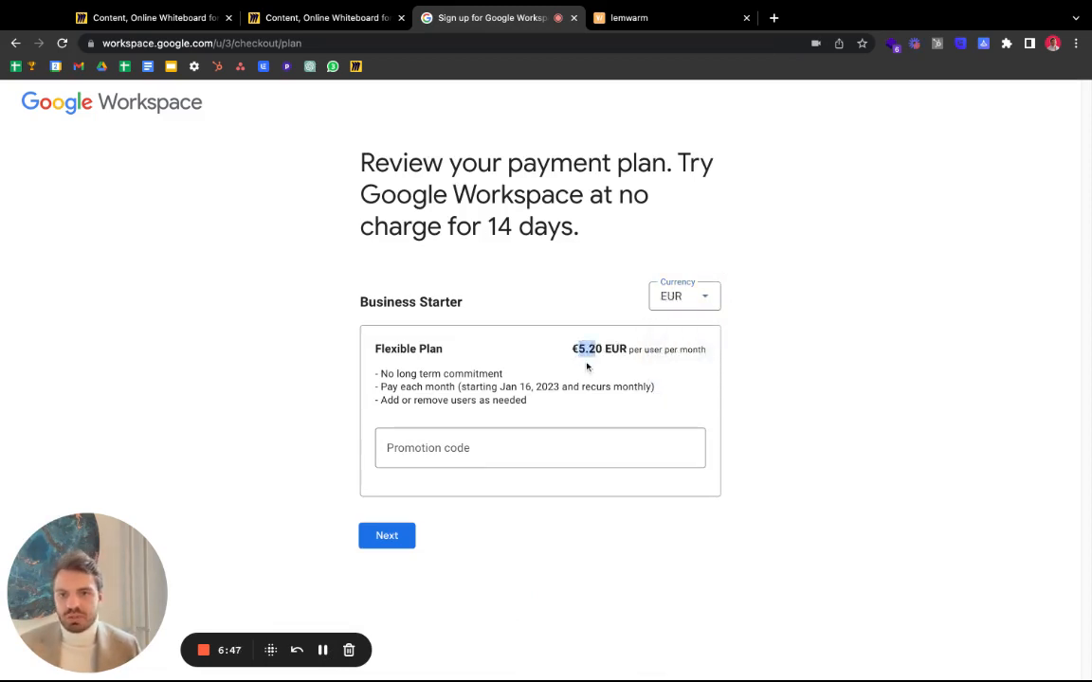
pyautogui.click(669, 301)
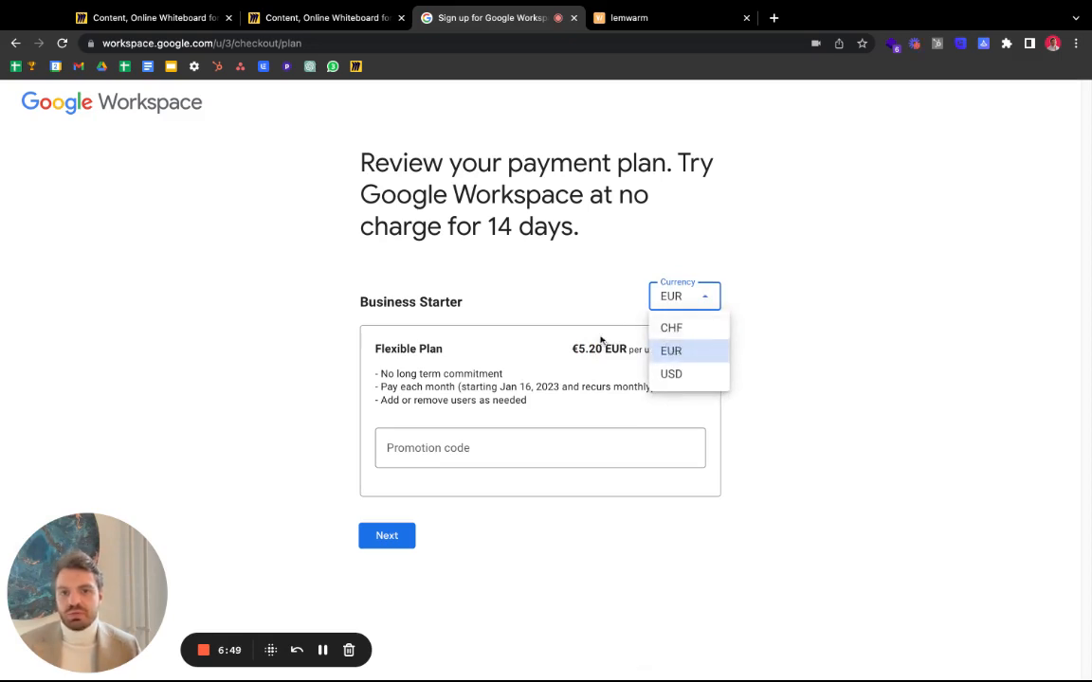
pyautogui.click(537, 305)
# - Complete checkout, filling the required address fields, to purchase the Workspace plan
pyautogui.click(374, 537)
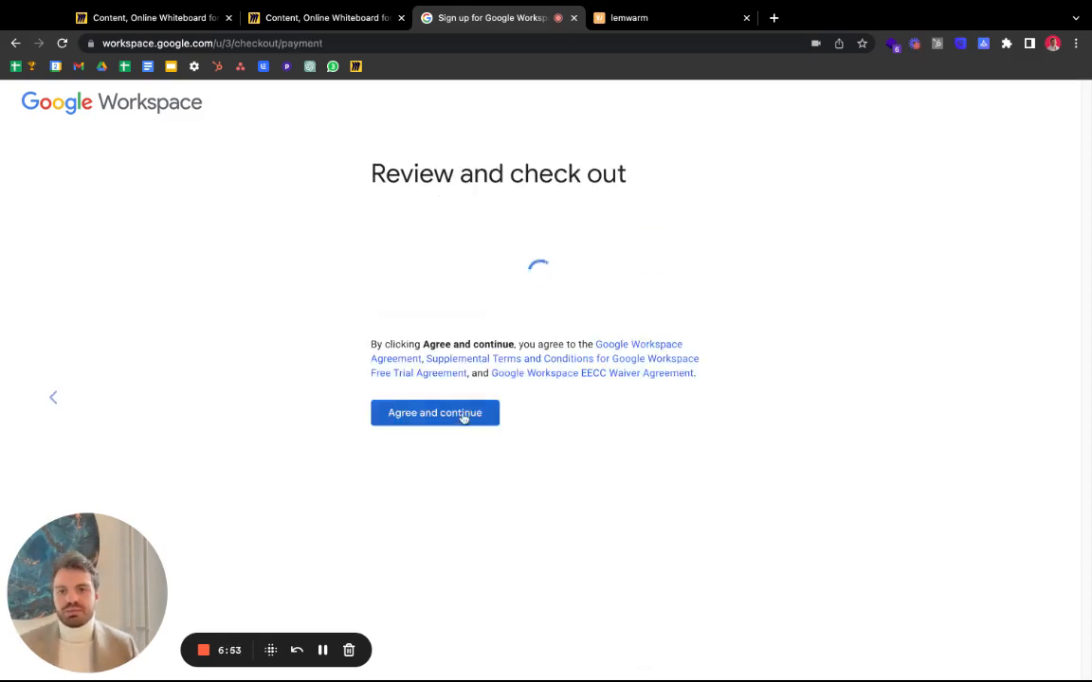
pyautogui.click(463, 417)
pyautogui.scroll(3, 463, 417)
pyautogui.scroll(-3, 704, 400)
pyautogui.scroll(3, 346, 286)
pyautogui.scroll(-3, 495, 324)
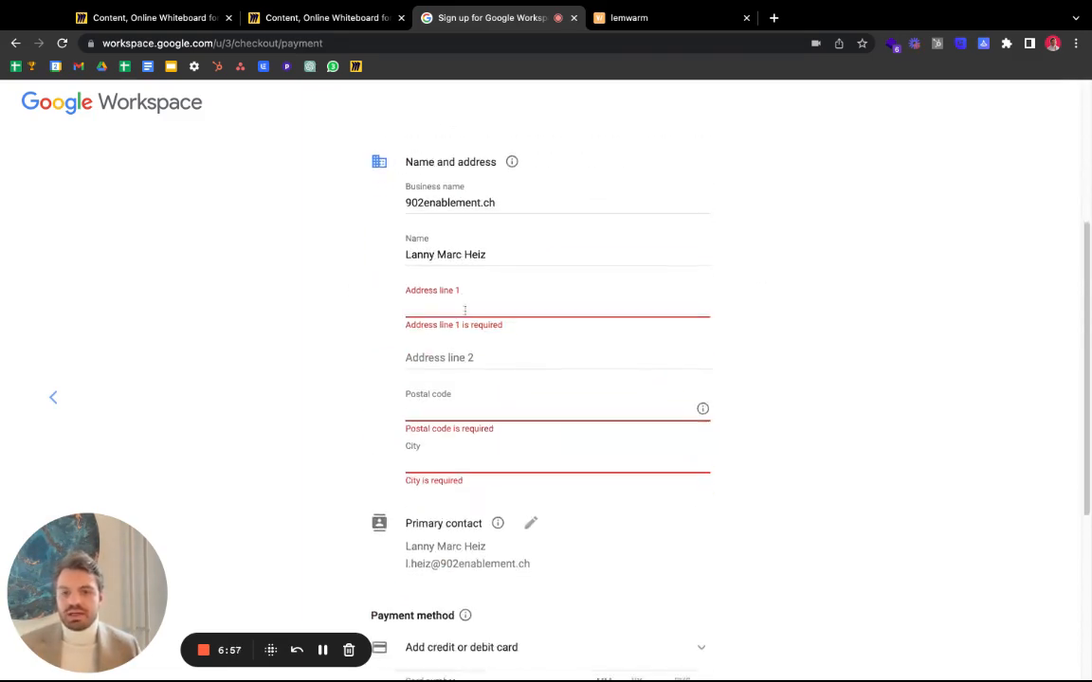
pyautogui.scroll(-4, 473, 559)
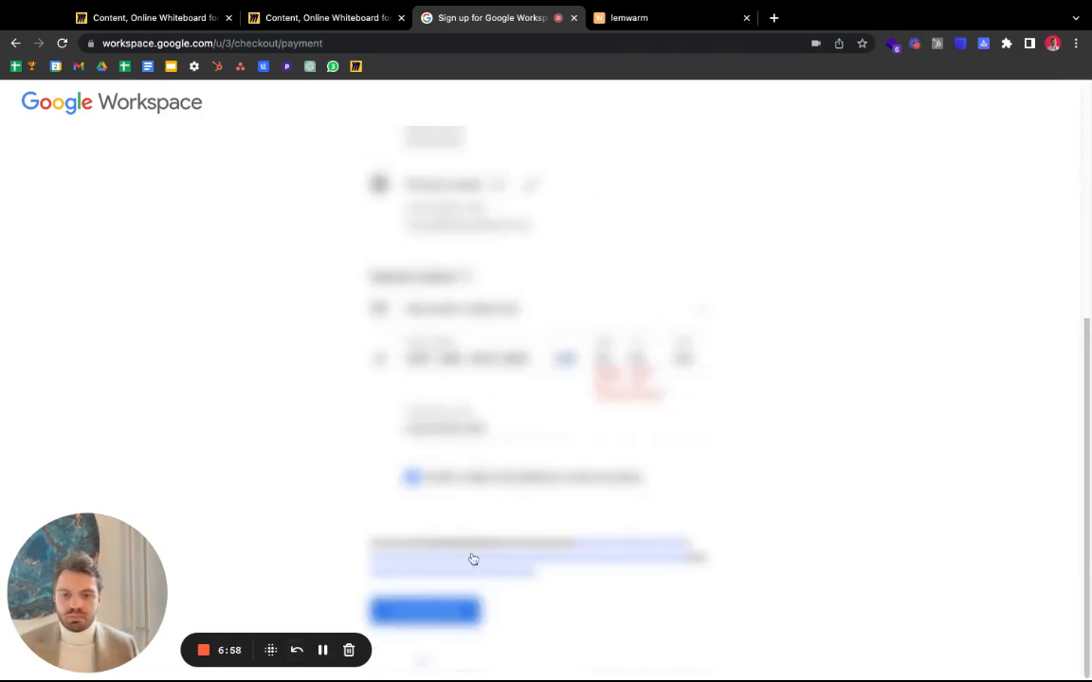
pyautogui.click(397, 618)
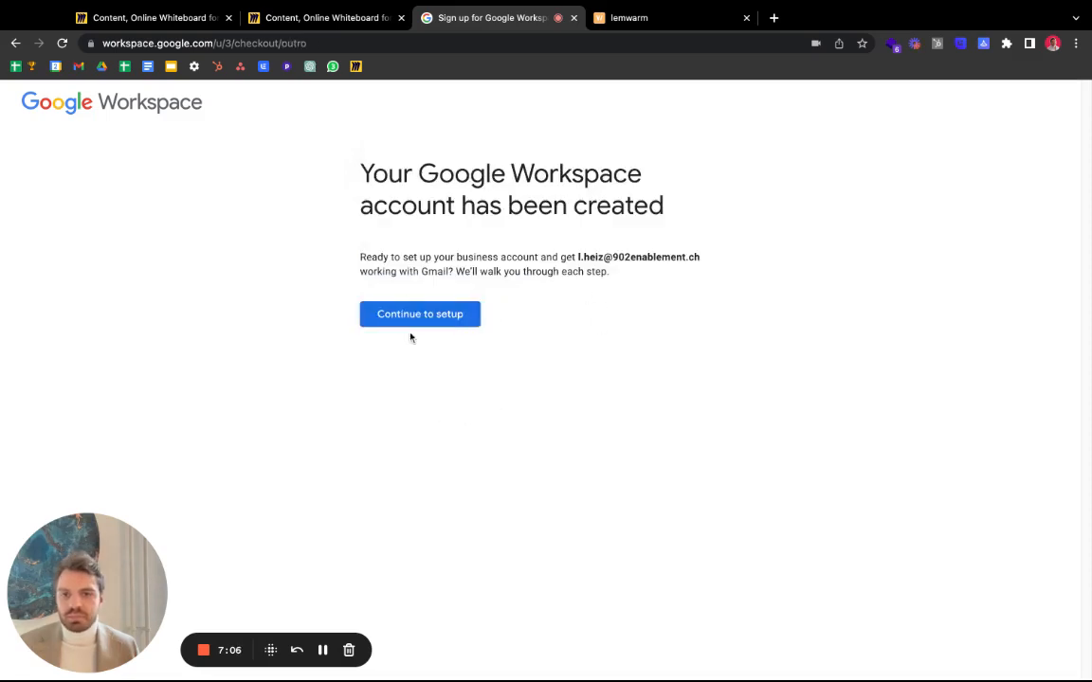
# - Continue past the new-account terms and admin welcome screens to reach the 902enablement.ch Getting started checklist
pyautogui.click(420, 323)
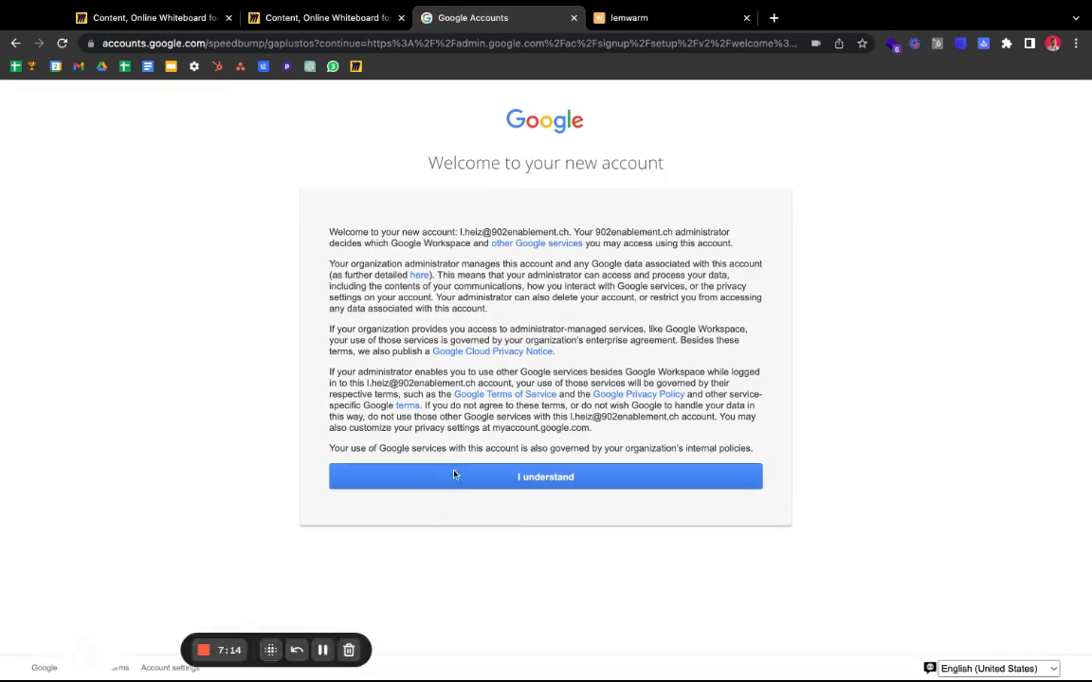
pyautogui.click(463, 477)
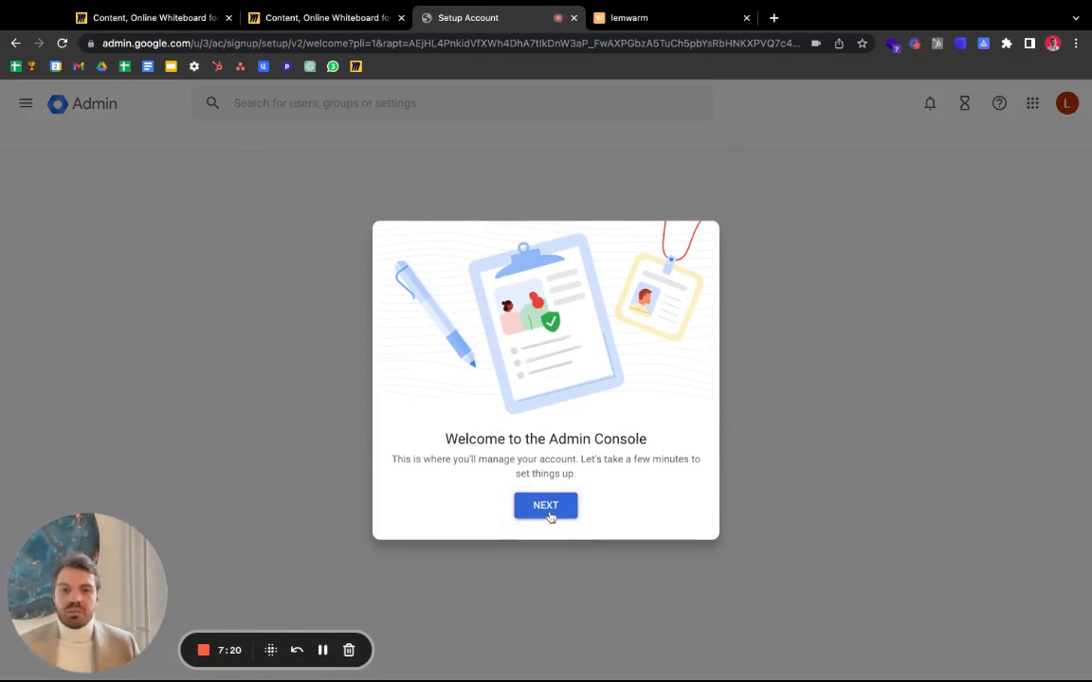
pyautogui.click(546, 507)
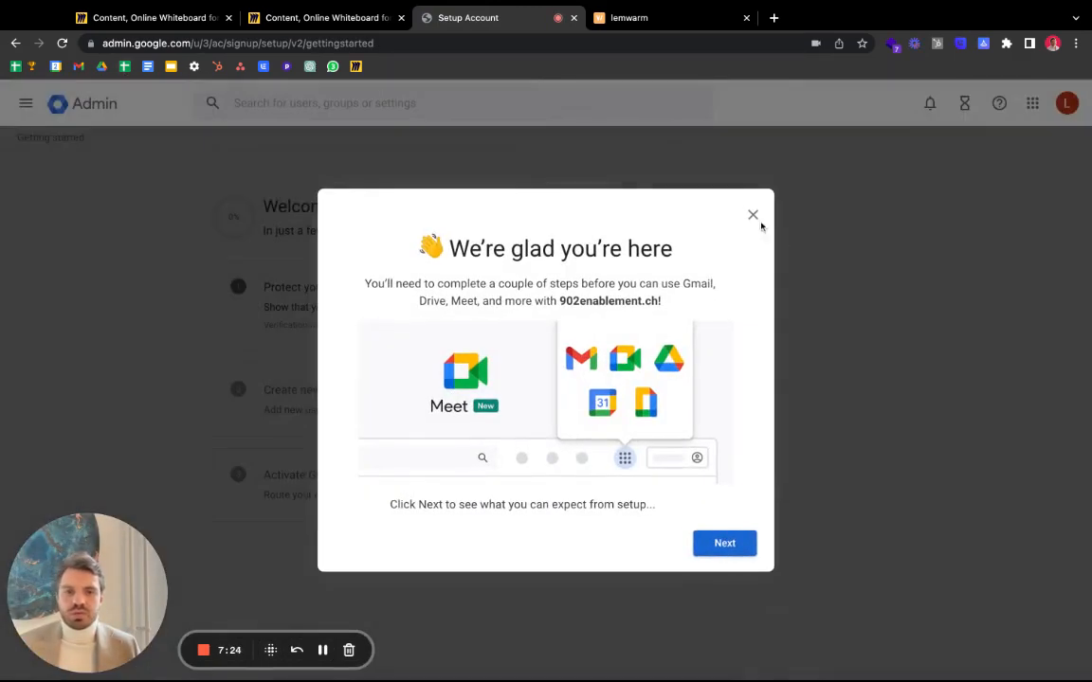
pyautogui.click(751, 217)
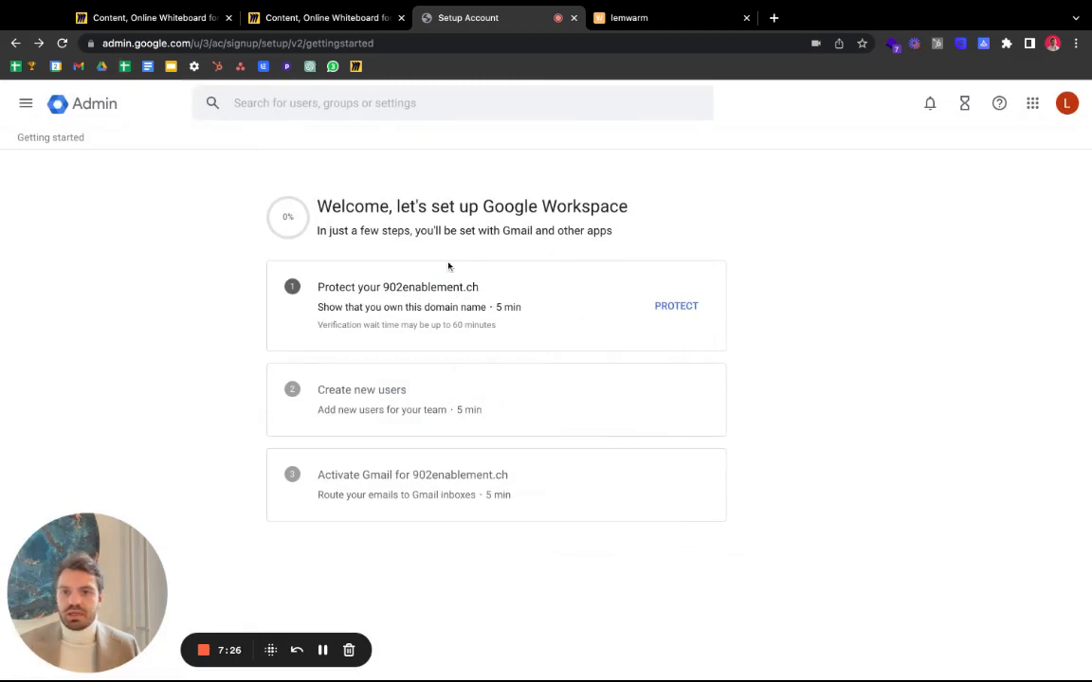
# - Start protecting 902enablement.ch and begin domain verification by signing in to GoDaddy
pyautogui.click(691, 316)
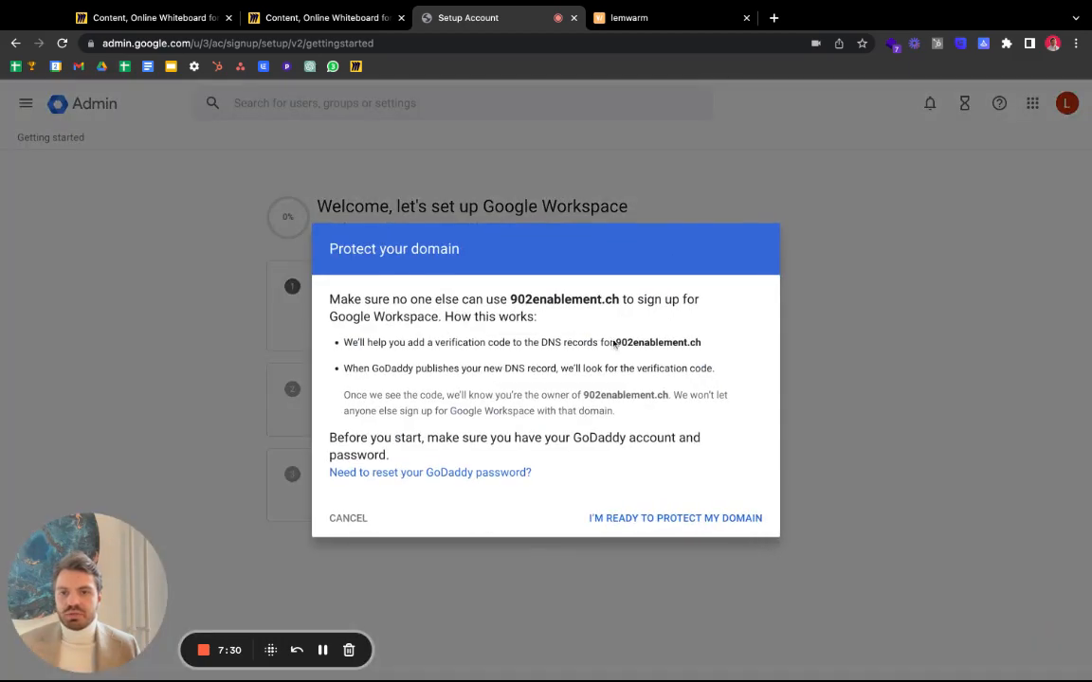
pyautogui.click(618, 519)
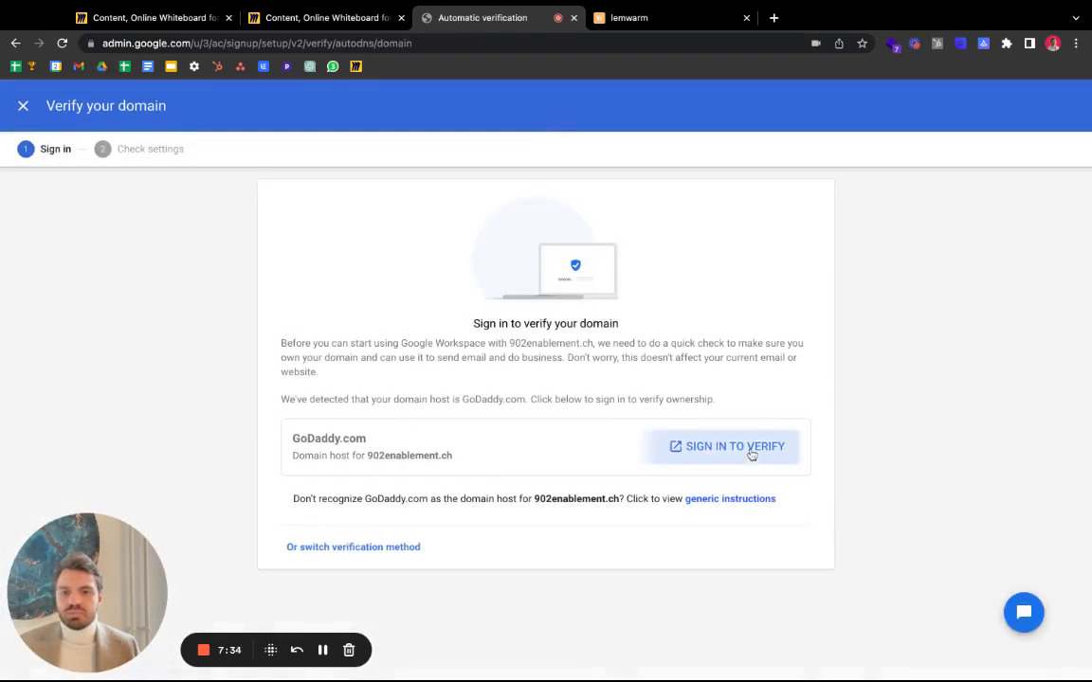
pyautogui.click(744, 442)
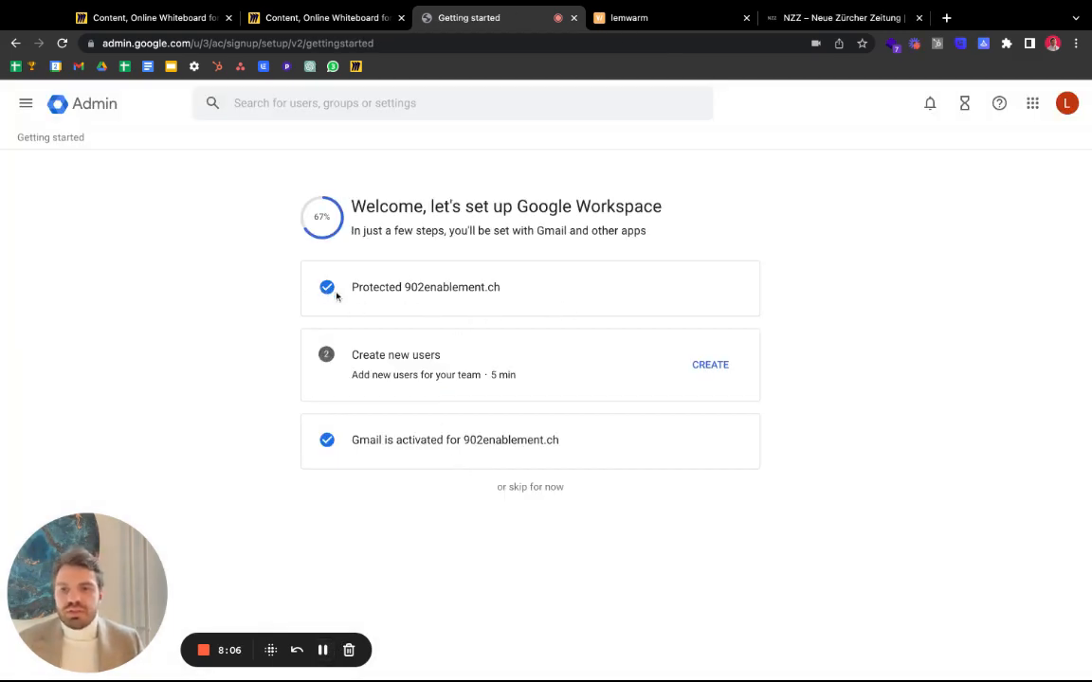
# - Complete the Create new users step without adding users, keeping the single existing account
pyautogui.click(700, 364)
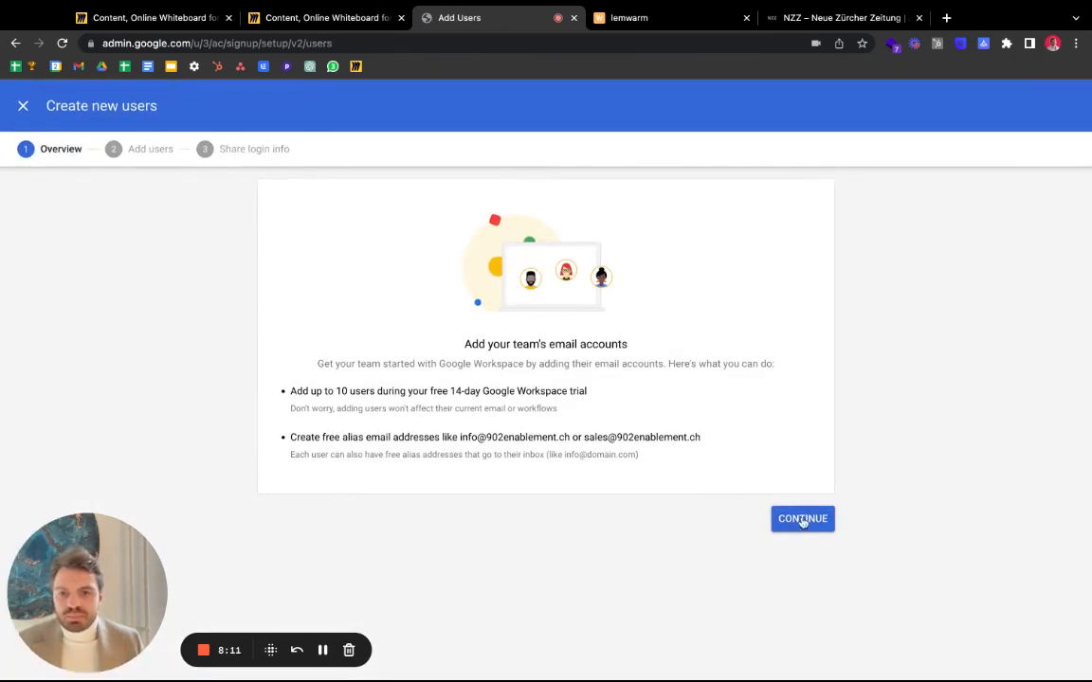
pyautogui.click(803, 520)
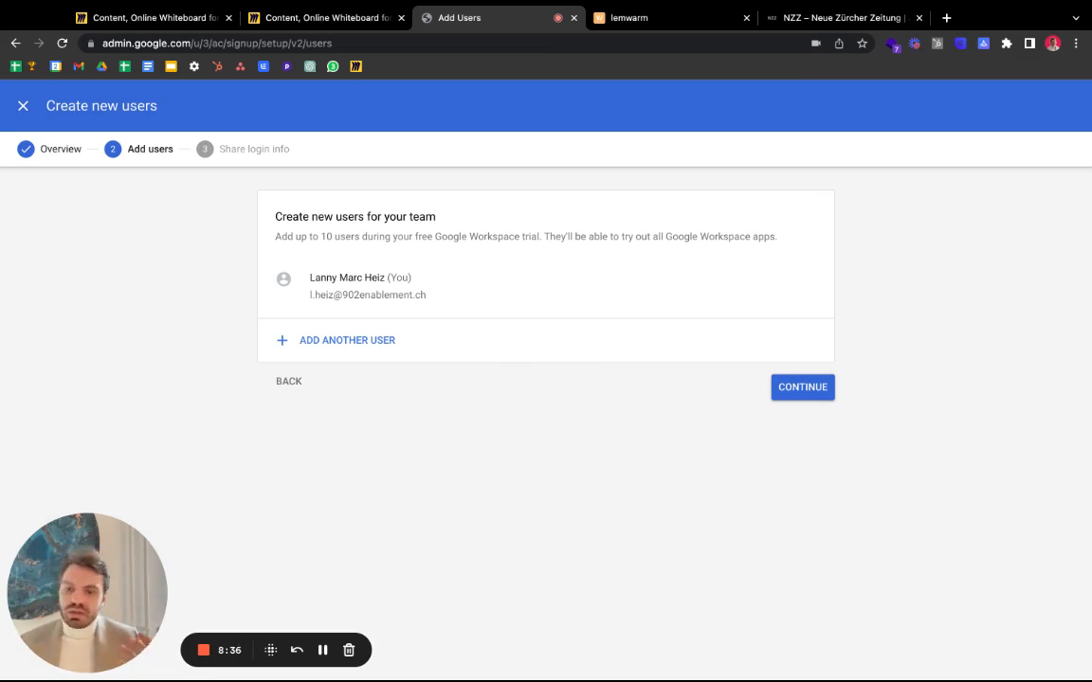
pyautogui.click(783, 389)
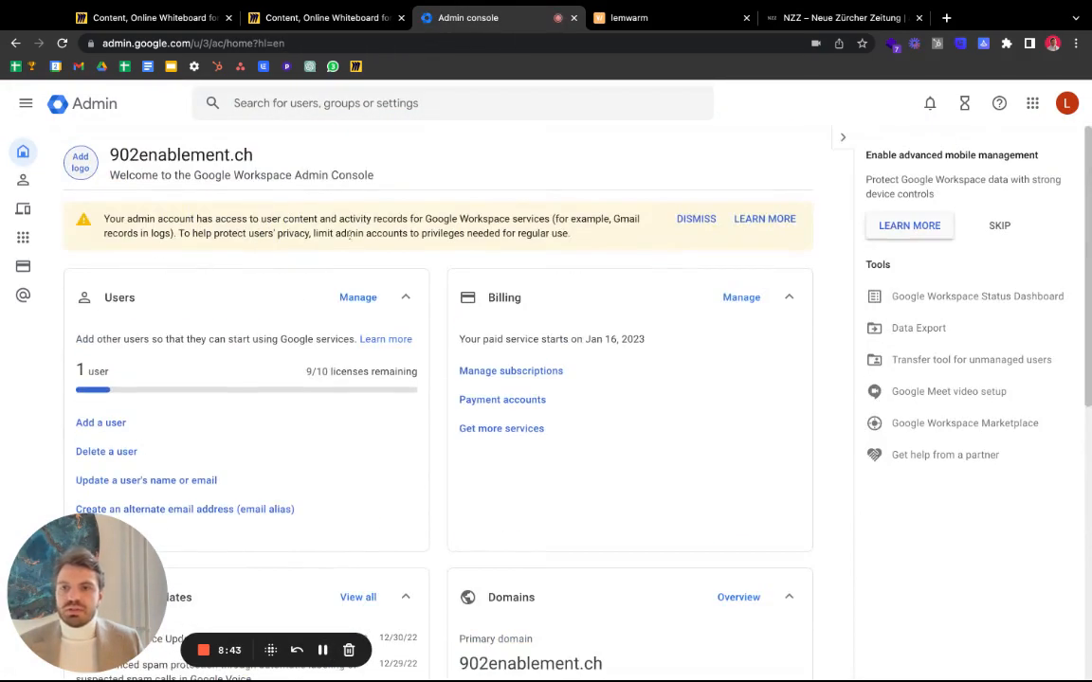
# - Skip the advanced mobile management card, then check the Miro process list before the lemwarm tab
pyautogui.click(1000, 225)
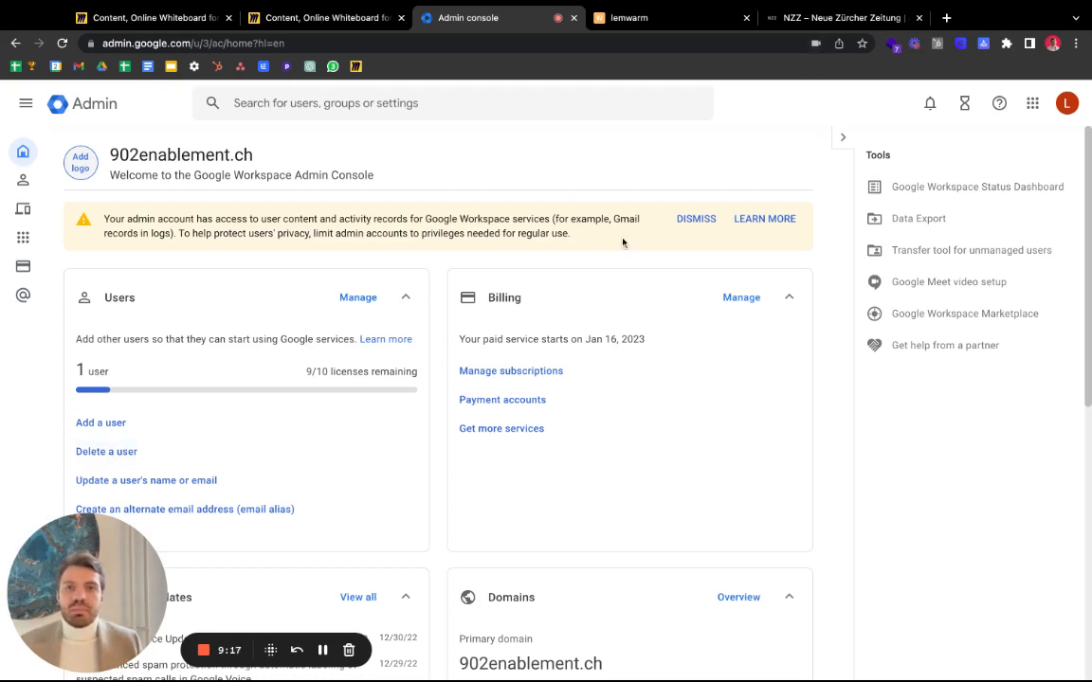
pyautogui.click(214, 25)
pyautogui.click(254, 25)
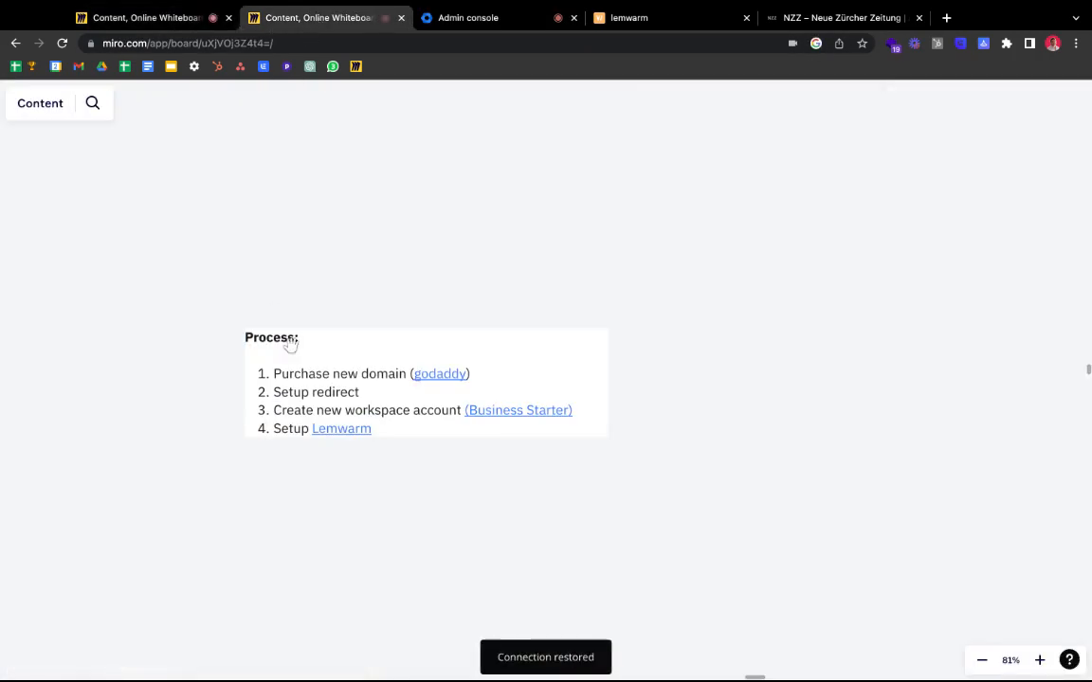
pyautogui.click(616, 29)
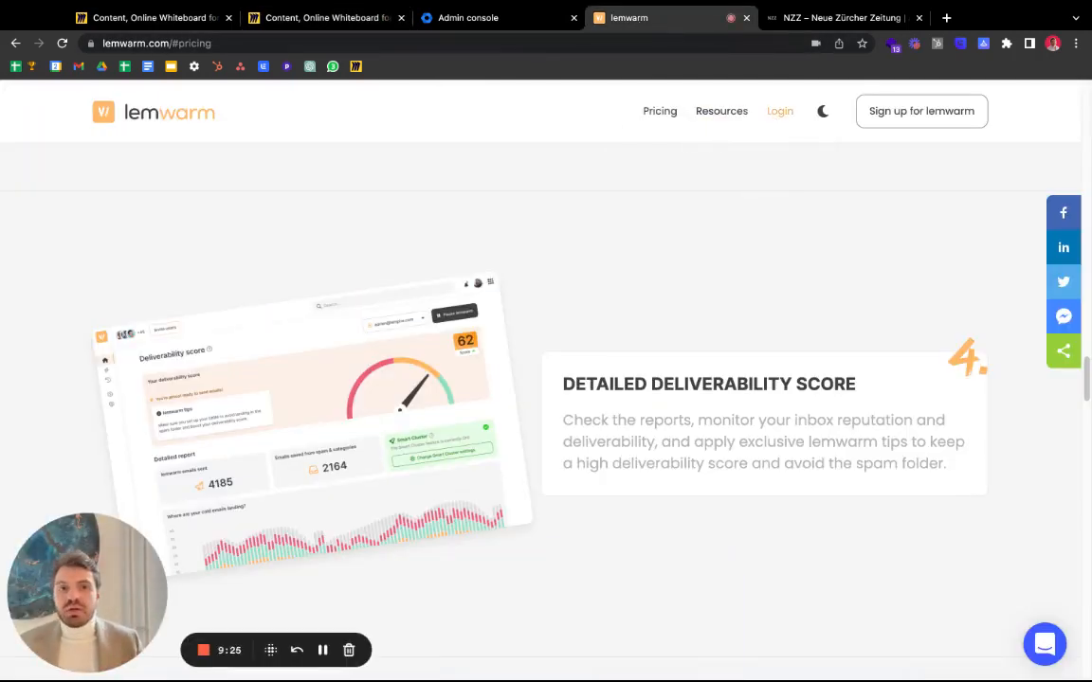
# - Browse lemwarm's pricing section, comparing the Essential, Smart and lemlist plans
pyautogui.scroll(-5, 568, 151)
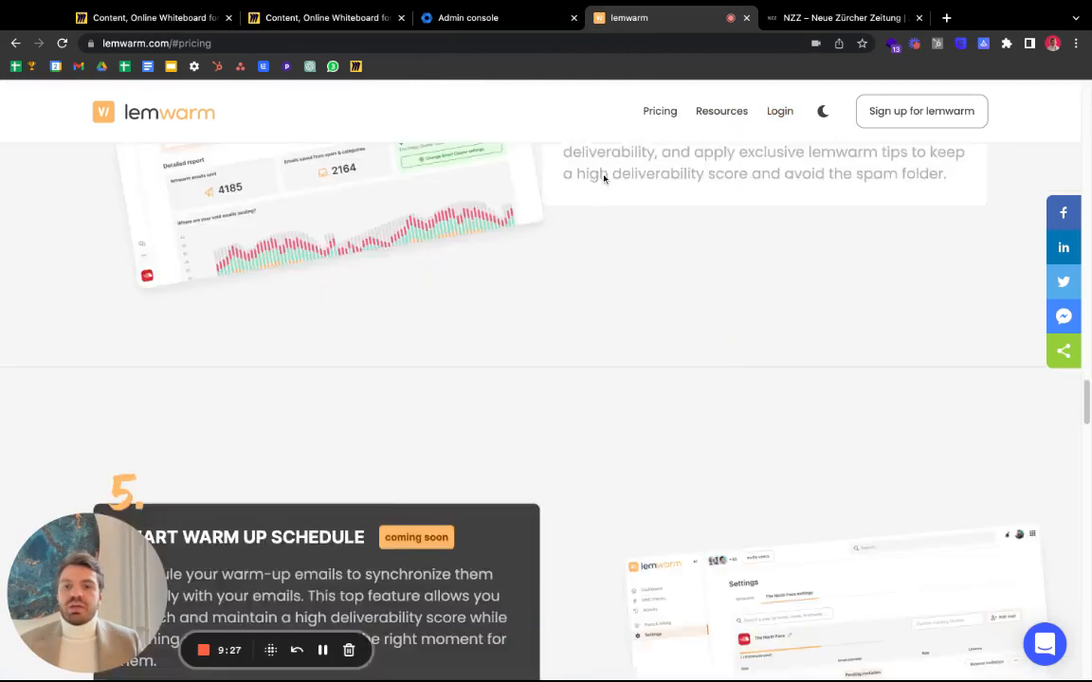
pyautogui.click(649, 114)
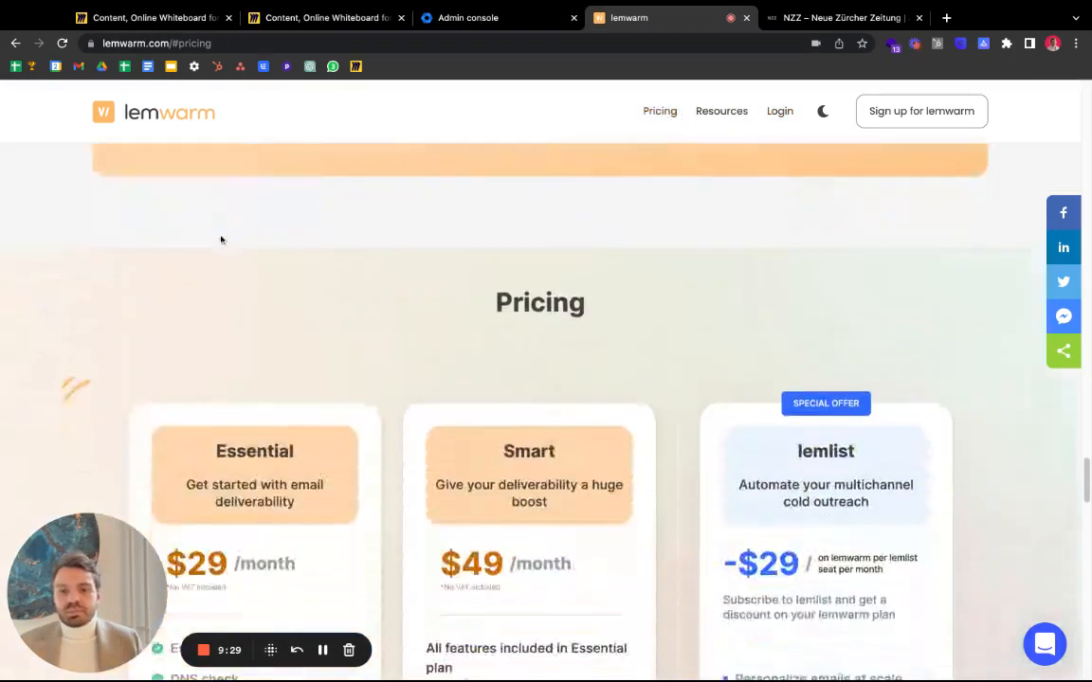
pyautogui.scroll(-2, 234, 320)
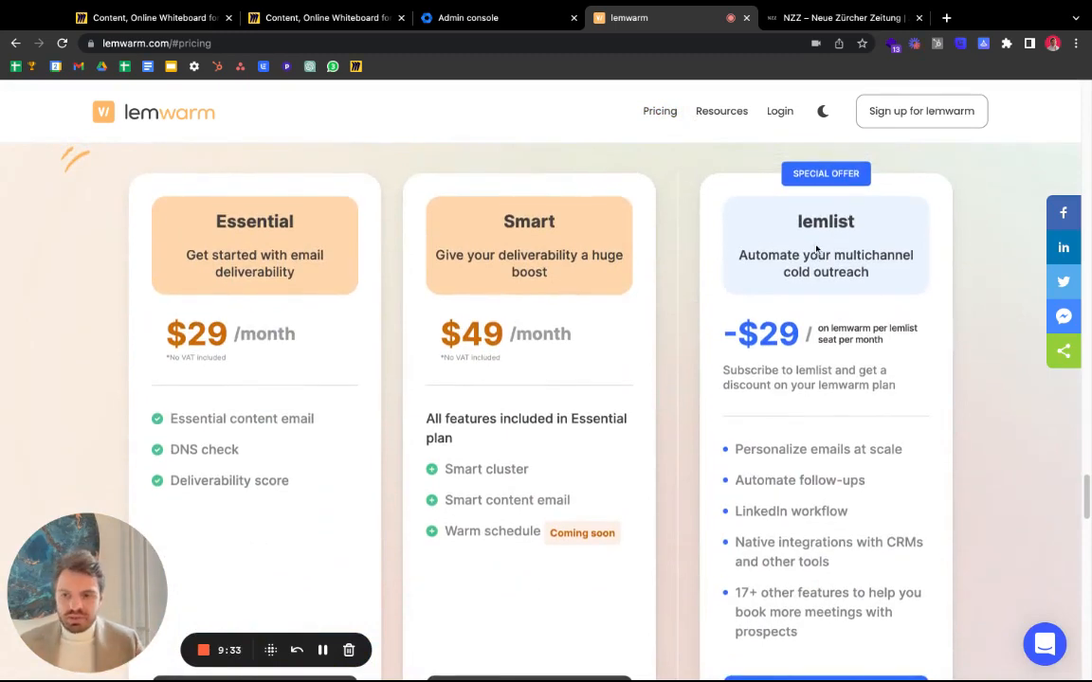
pyautogui.scroll(-2, 646, 644)
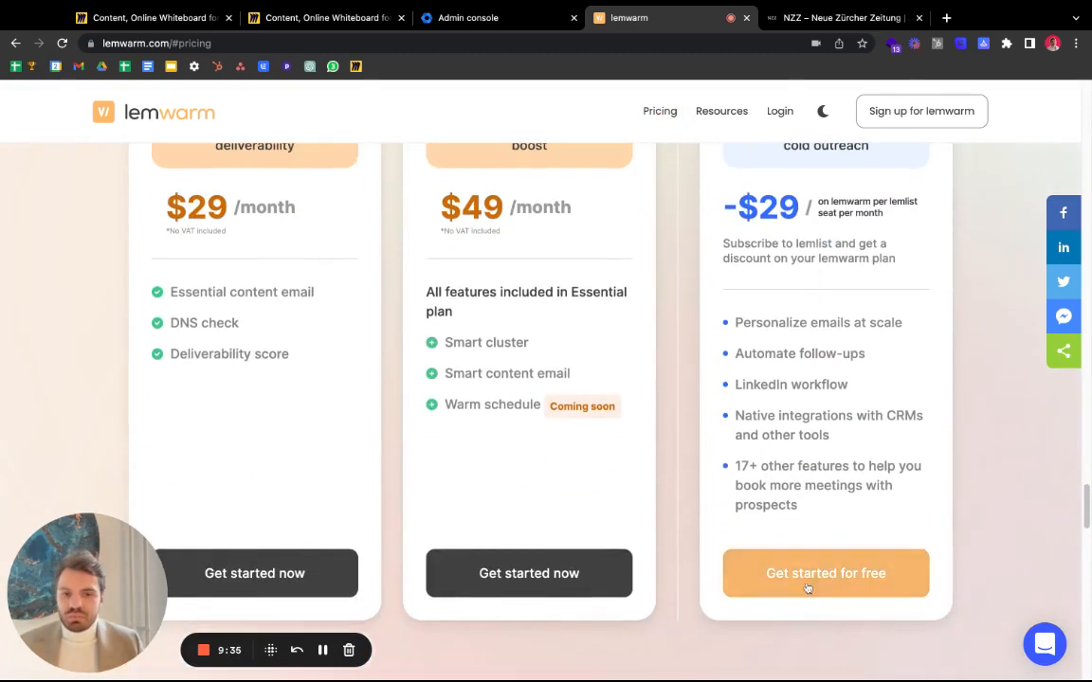
pyautogui.scroll(1, 884, 275)
pyautogui.scroll(2, 862, 210)
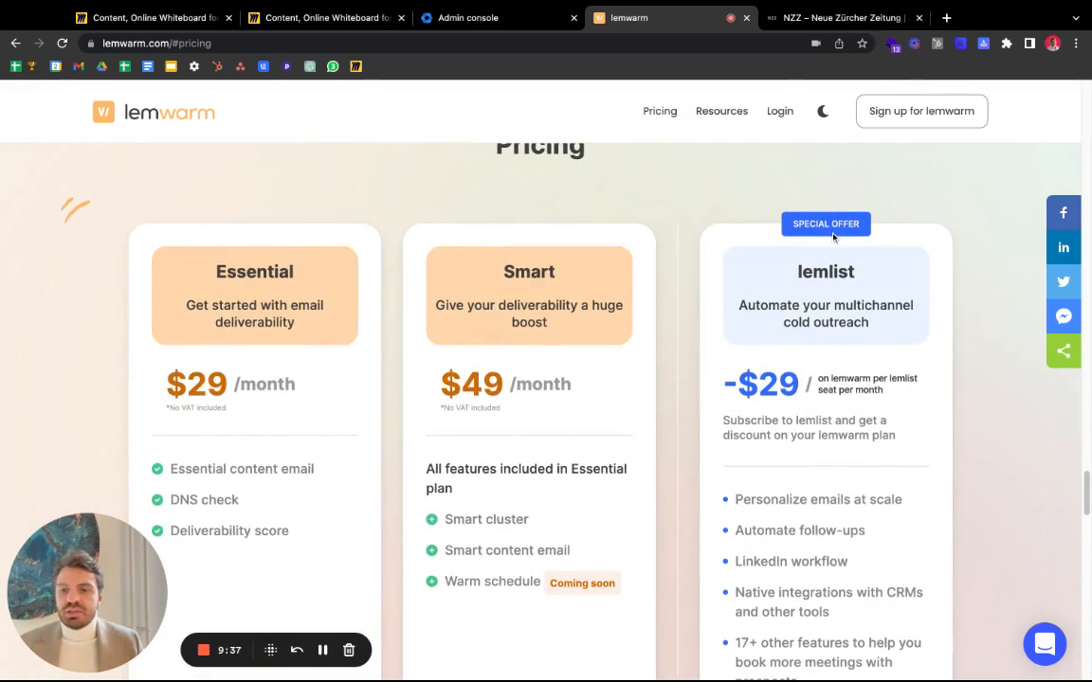
pyautogui.scroll(-3, 758, 214)
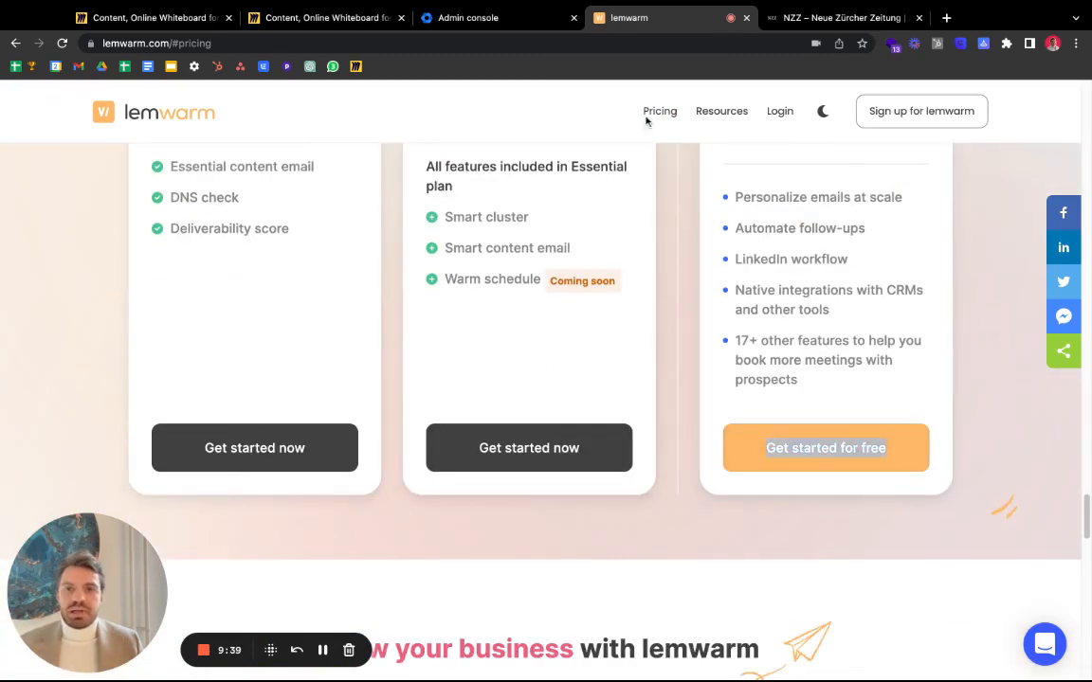
pyautogui.click(803, 452)
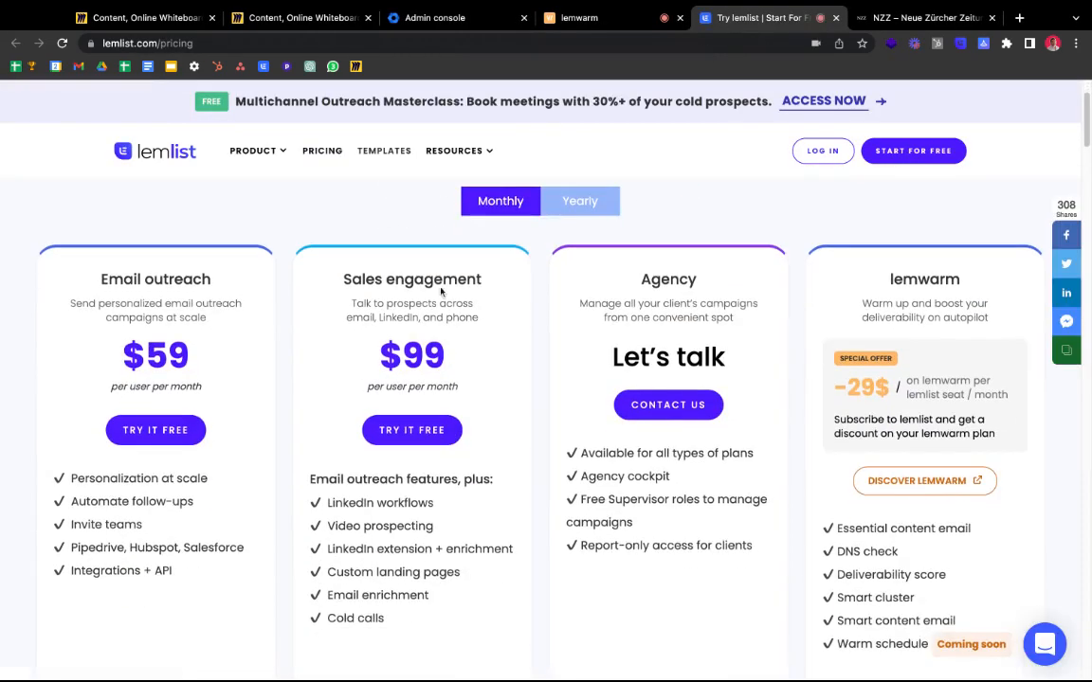
pyautogui.scroll(-2, 444, 299)
pyautogui.scroll(2, 443, 299)
# - Back on the lemwarm pricing page, open the lemwarm app sign-in page in a new tab
pyautogui.click(574, 21)
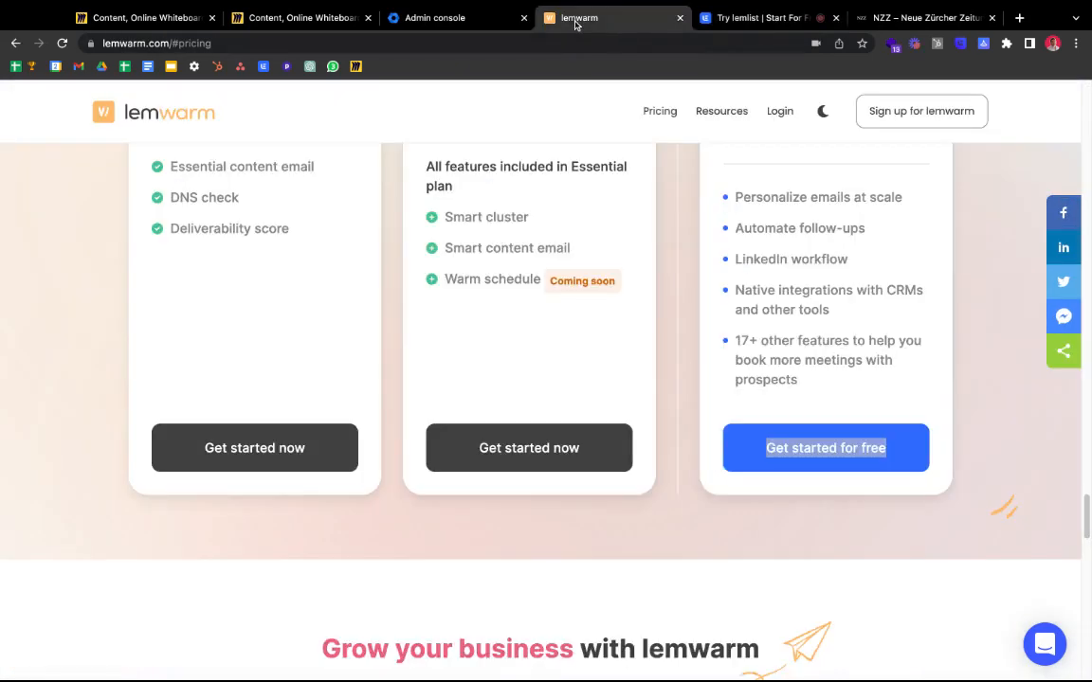
pyautogui.scroll(2, 256, 327)
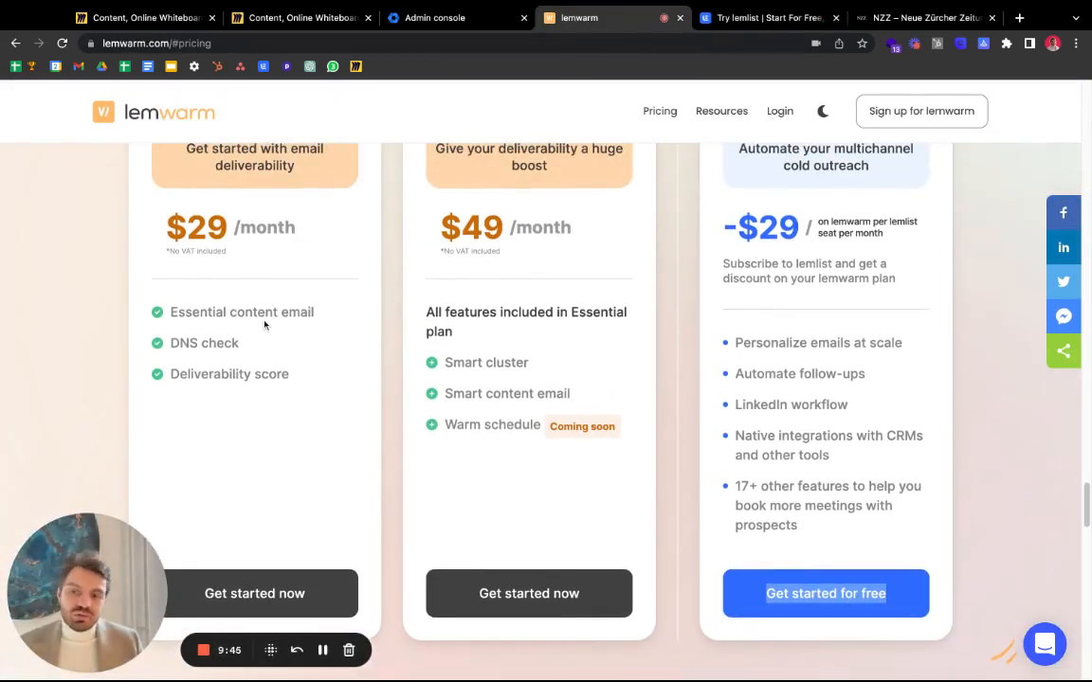
pyautogui.scroll(2, 268, 282)
pyautogui.scroll(2, 312, 254)
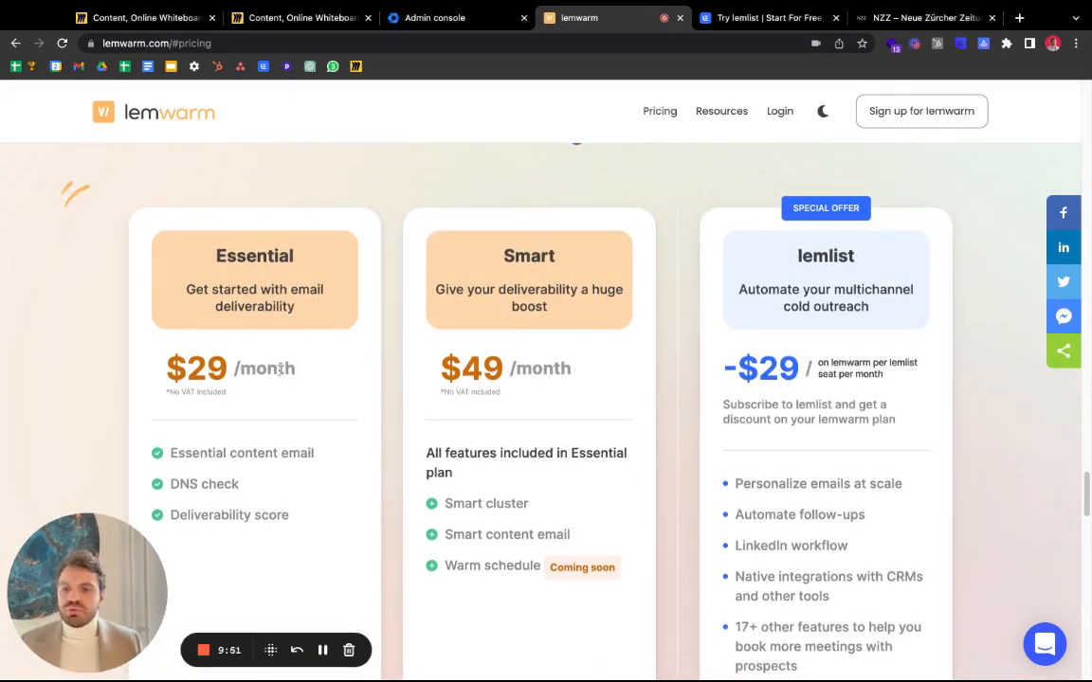
pyautogui.scroll(-3, 260, 342)
pyautogui.click(264, 434)
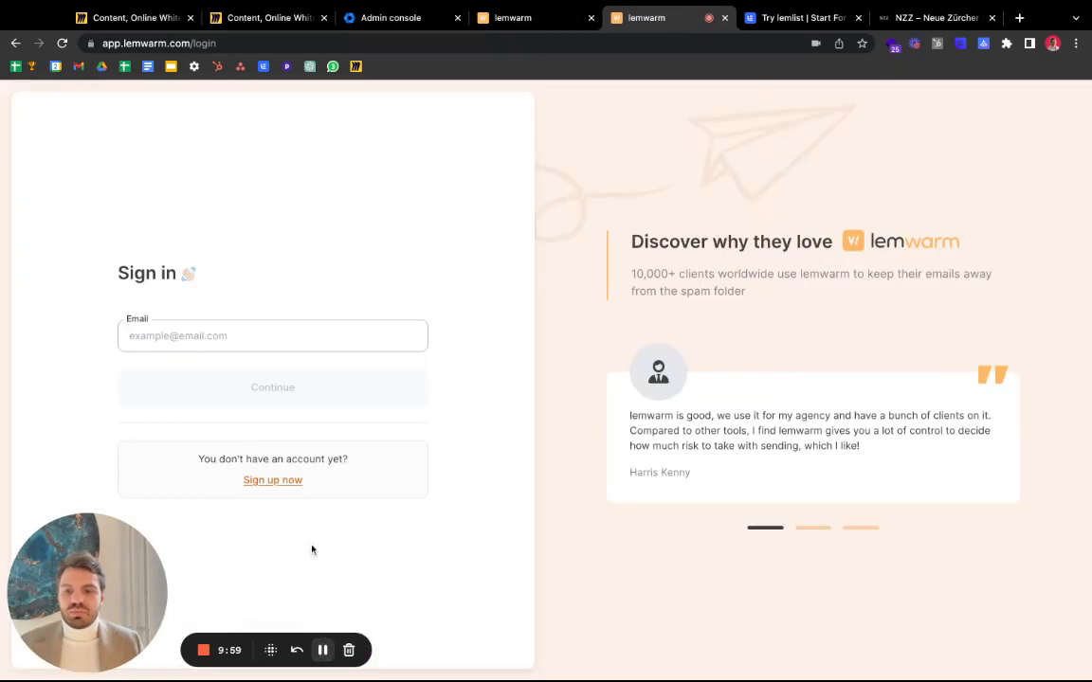
# - Sign up for a lemwarm account accepting Terms of Use and privacy policy, then resend verification email
pyautogui.click(274, 479)
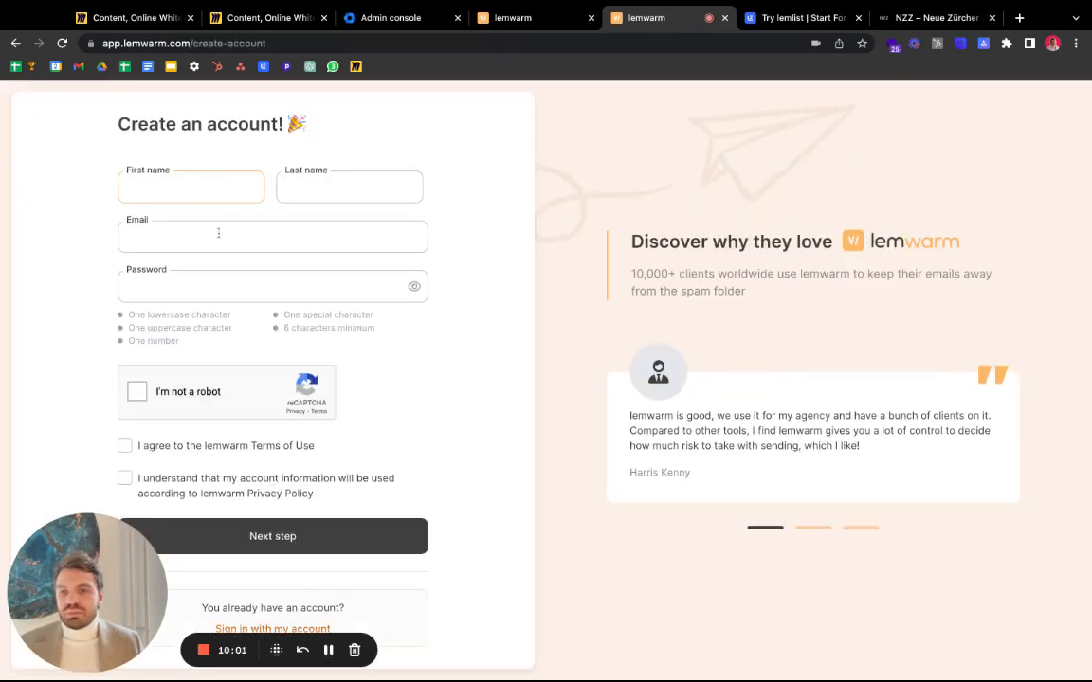
pyautogui.click(139, 447)
pyautogui.click(158, 499)
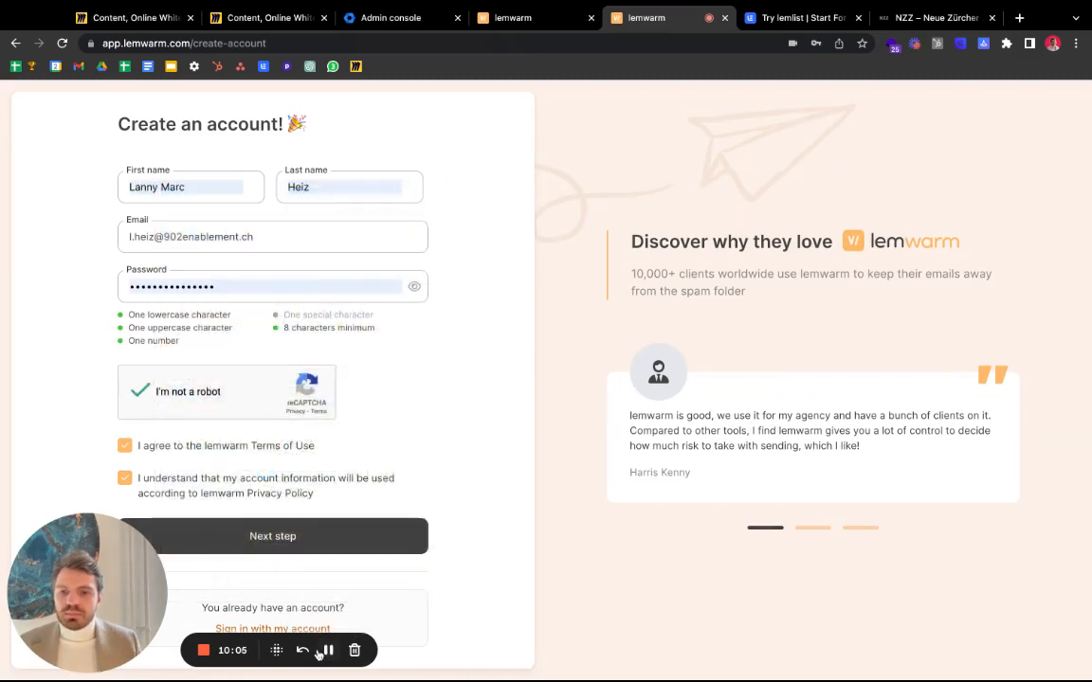
pyautogui.click(332, 553)
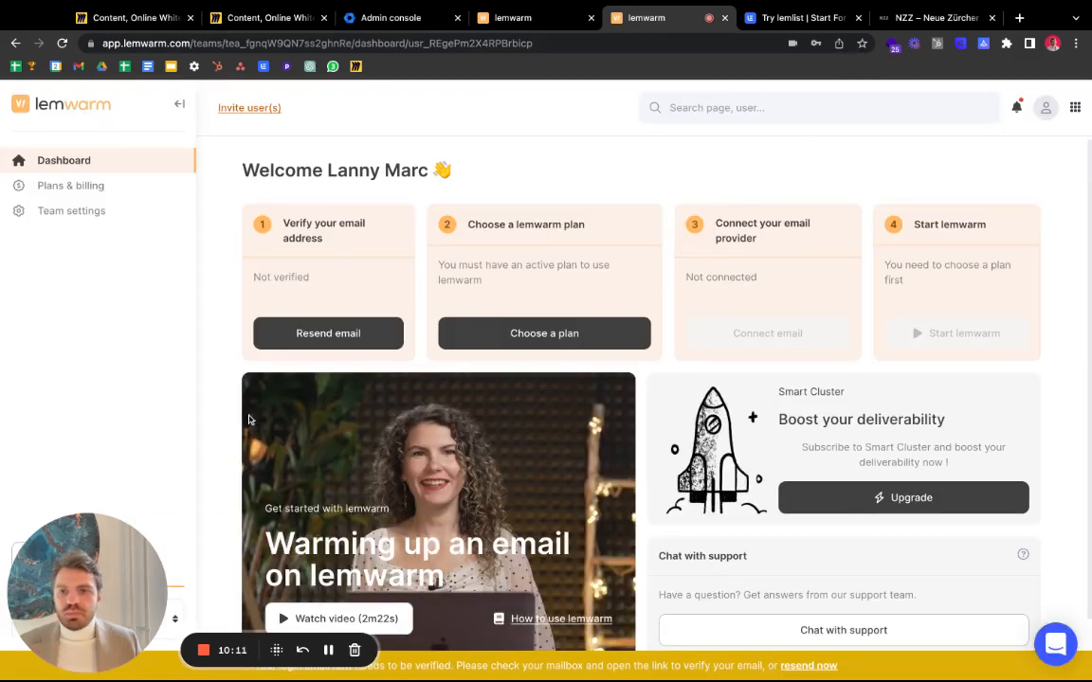
pyautogui.click(329, 336)
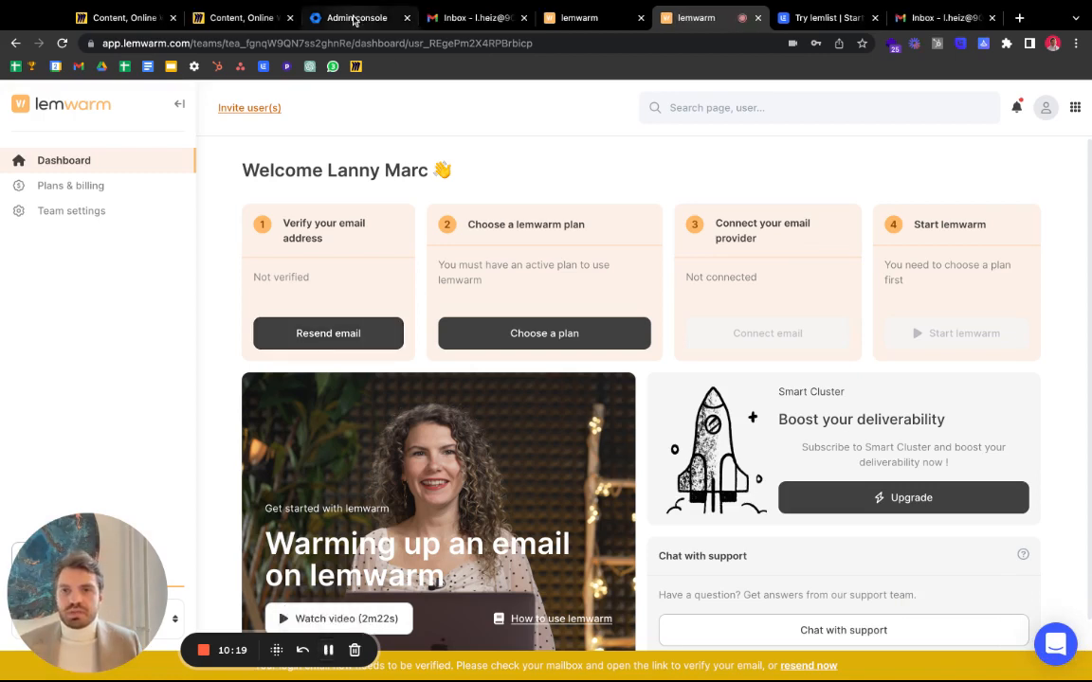
# - Find the lemwarm verification email in the new domain's Gmail inbox and follow its verify link
pyautogui.click(360, 17)
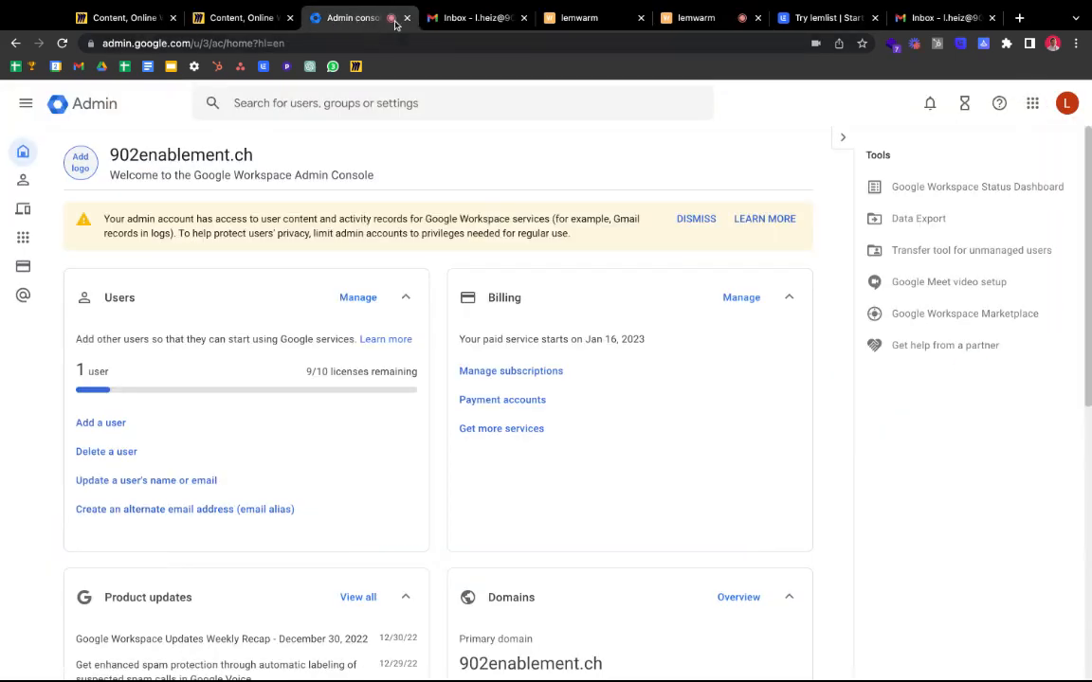
pyautogui.click(1032, 103)
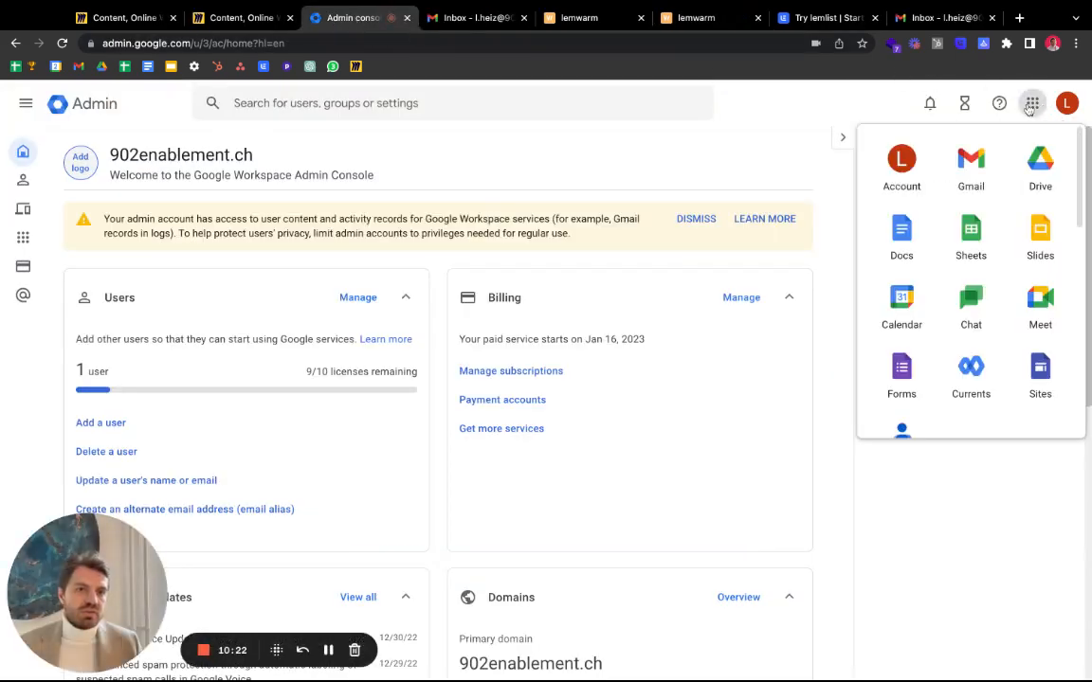
pyautogui.click(474, 17)
pyautogui.click(826, 177)
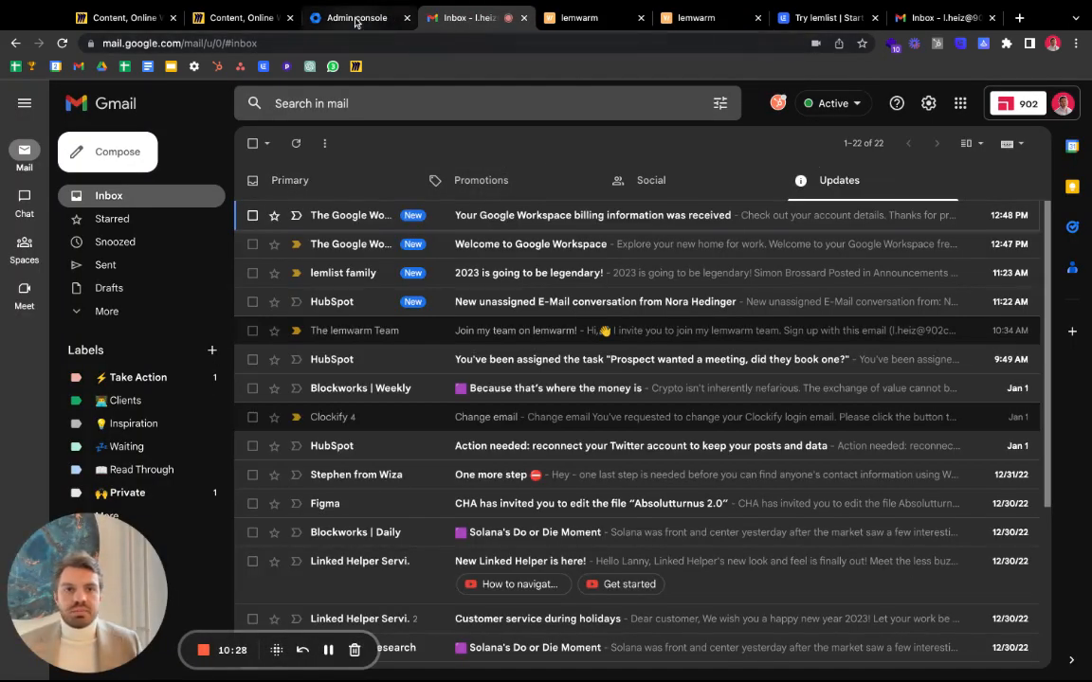
pyautogui.click(1020, 95)
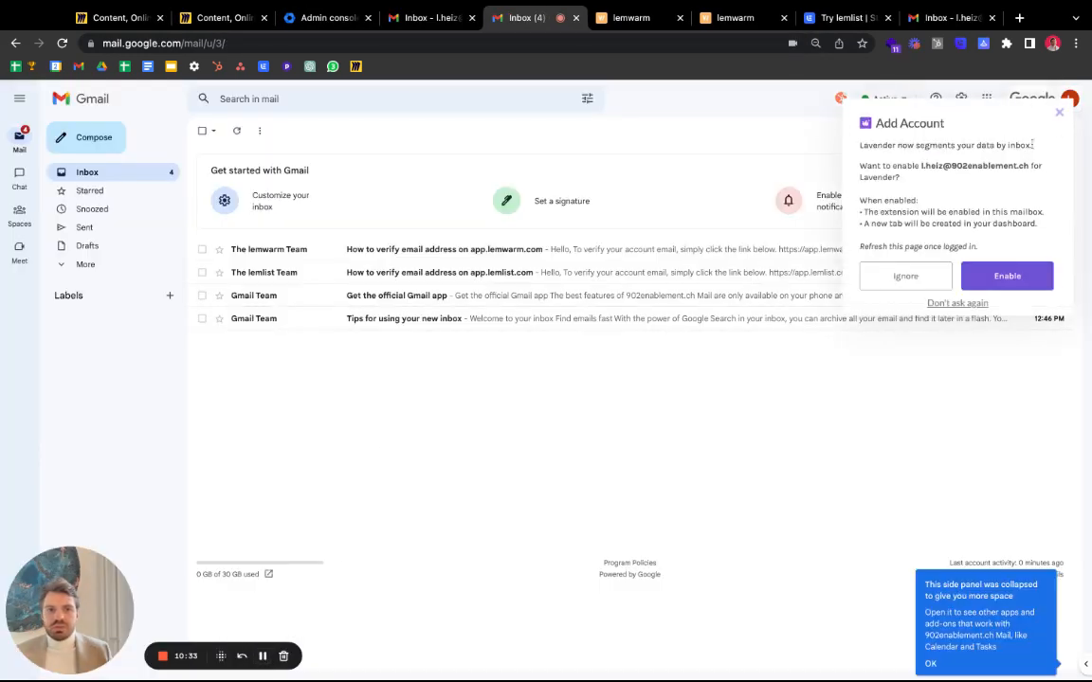
pyautogui.click(1059, 112)
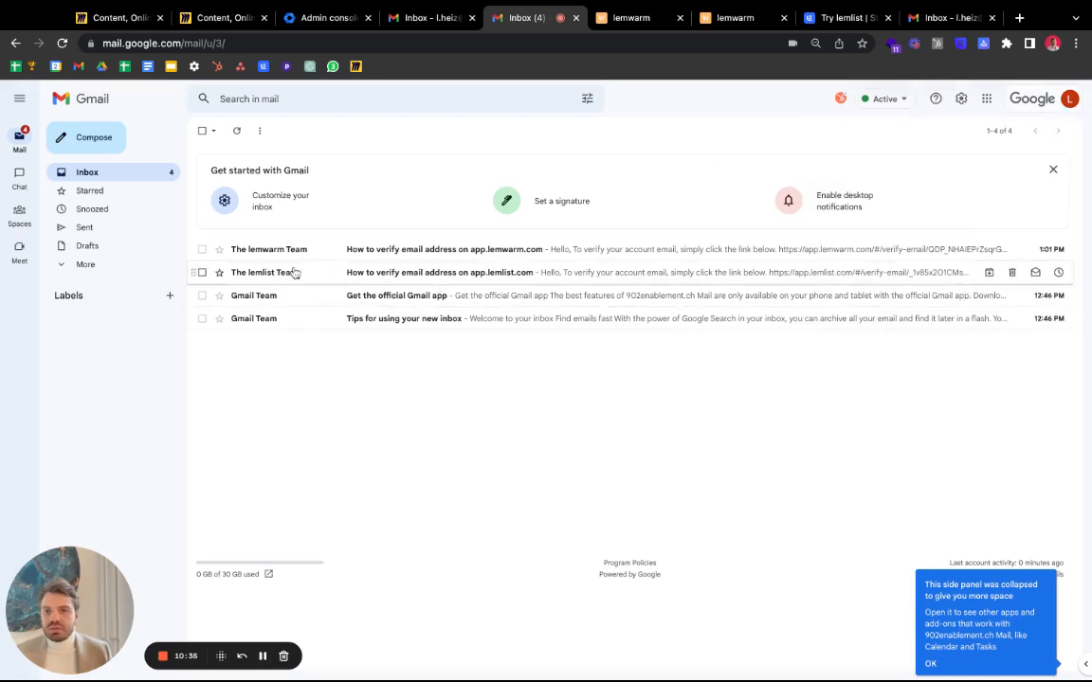
pyautogui.click(324, 250)
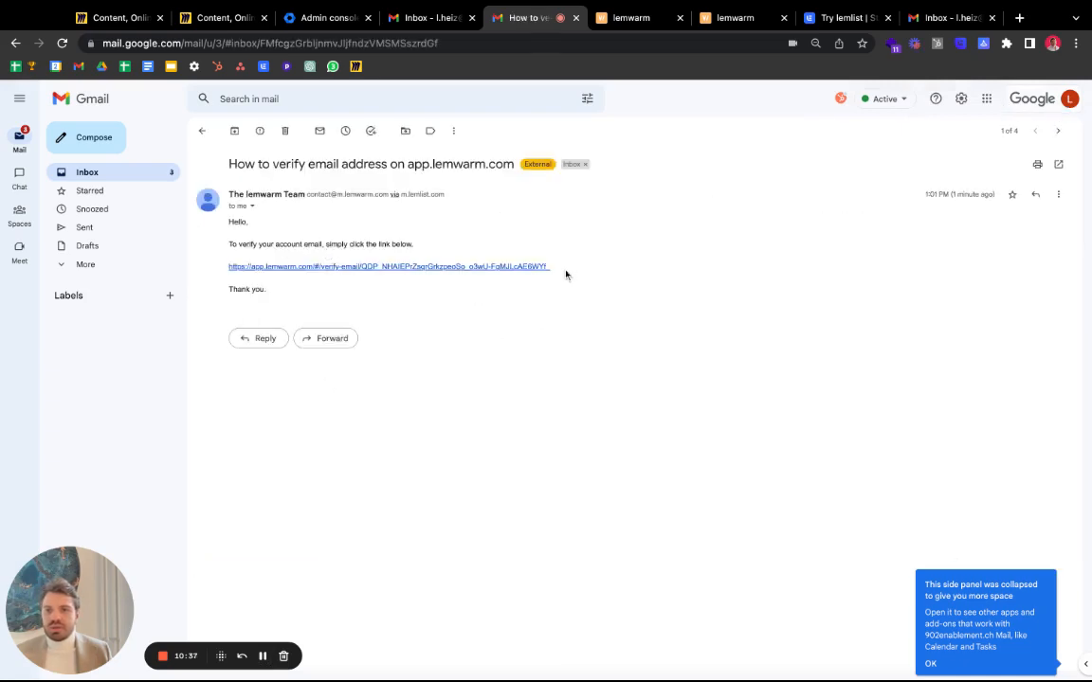
pyautogui.click(381, 269)
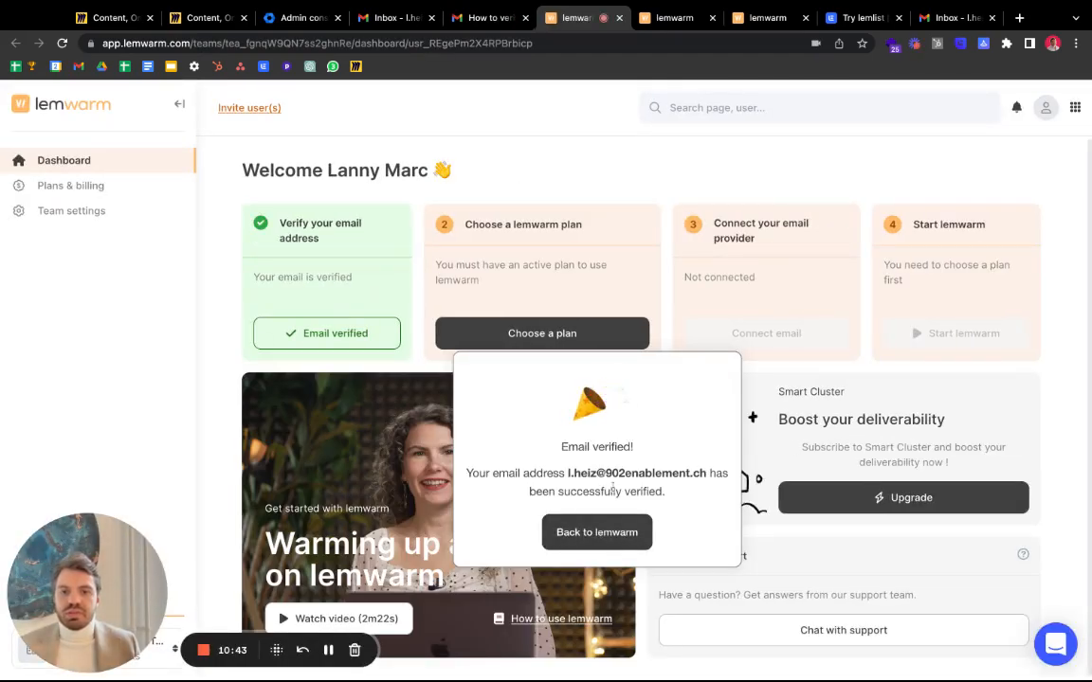
# - Choose the lemwarm Essential plan with monthly billing
pyautogui.click(487, 325)
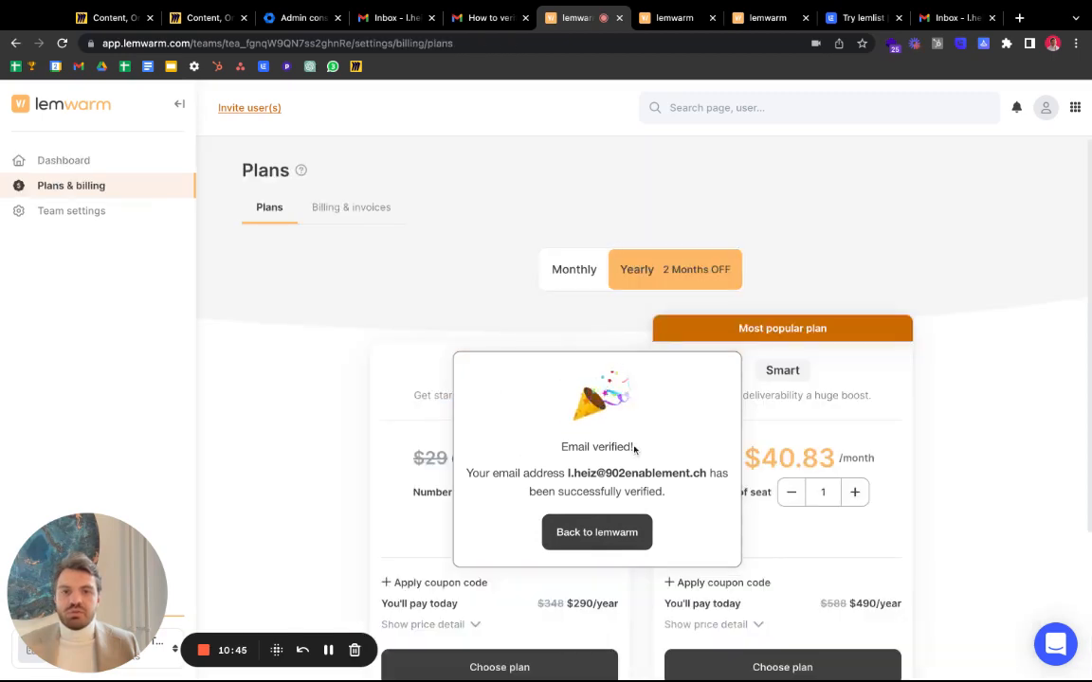
pyautogui.click(632, 536)
pyautogui.click(575, 279)
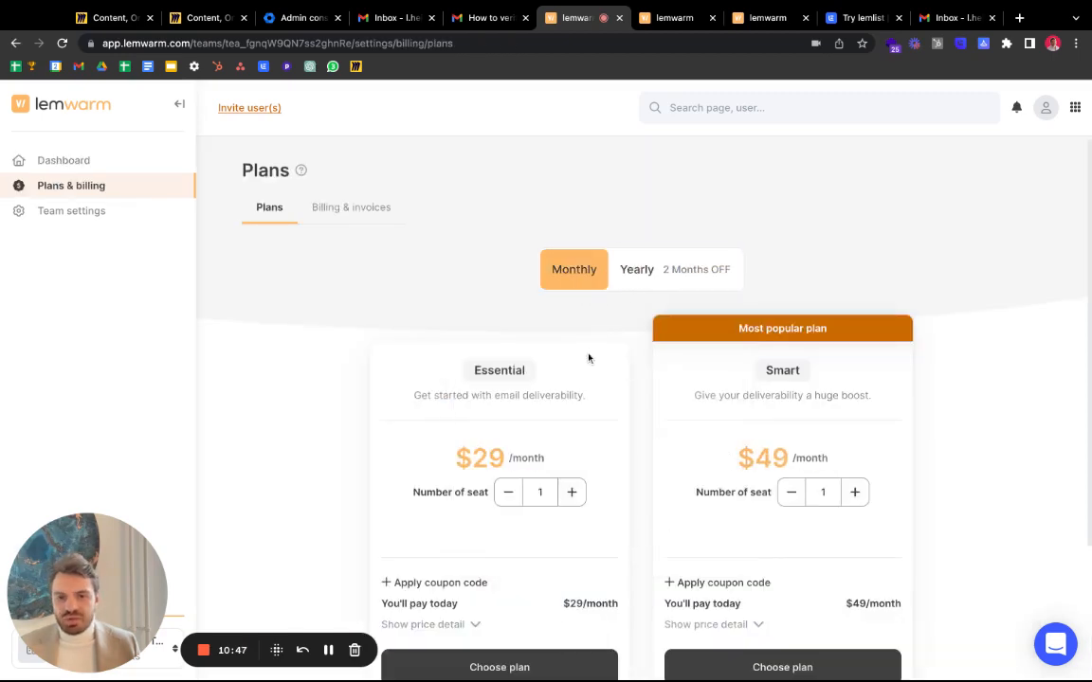
pyautogui.scroll(-3, 525, 415)
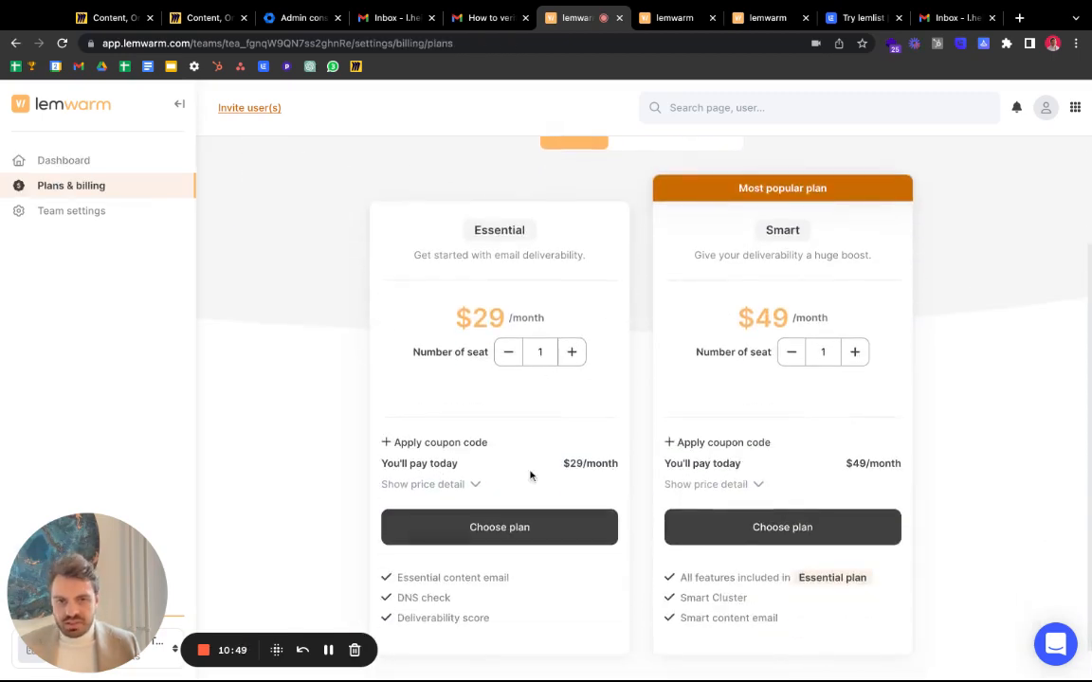
pyautogui.click(541, 540)
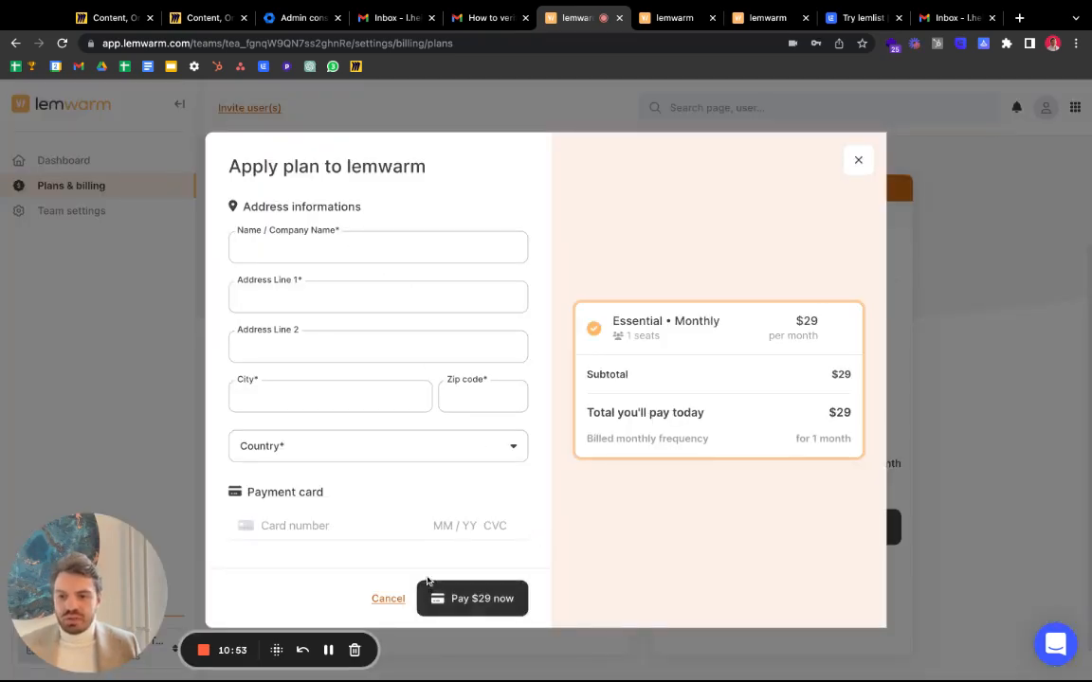
# - Enter the billing country and payment details and pay $29 for the Essential plan
pyautogui.click(331, 652)
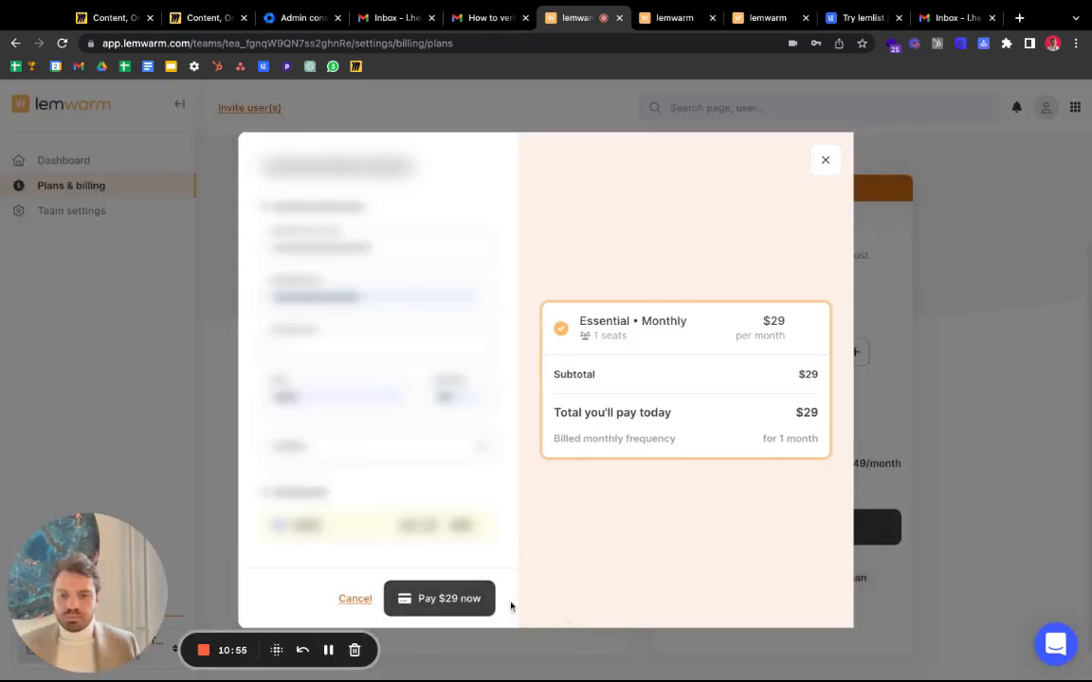
pyautogui.click(442, 599)
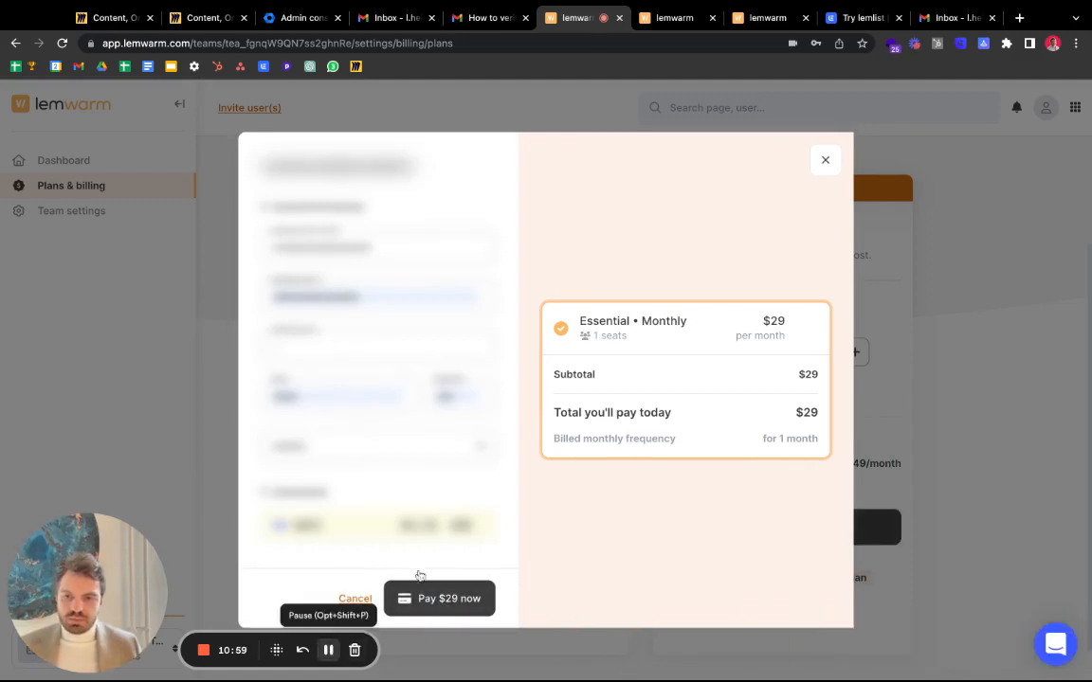
pyautogui.click(439, 599)
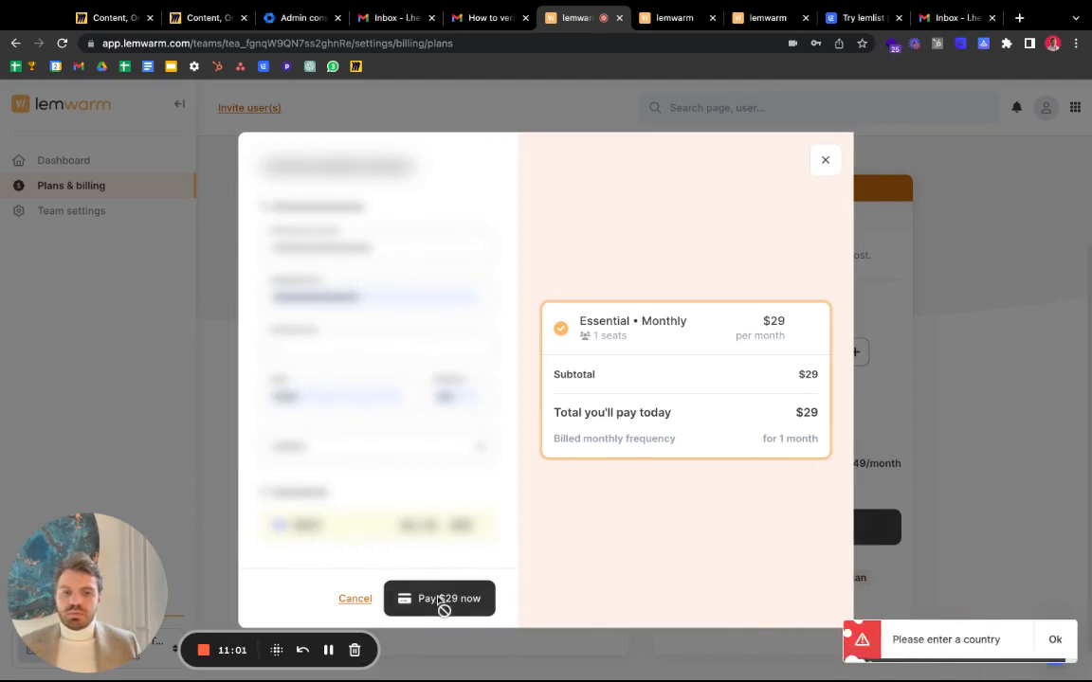
pyautogui.click(350, 447)
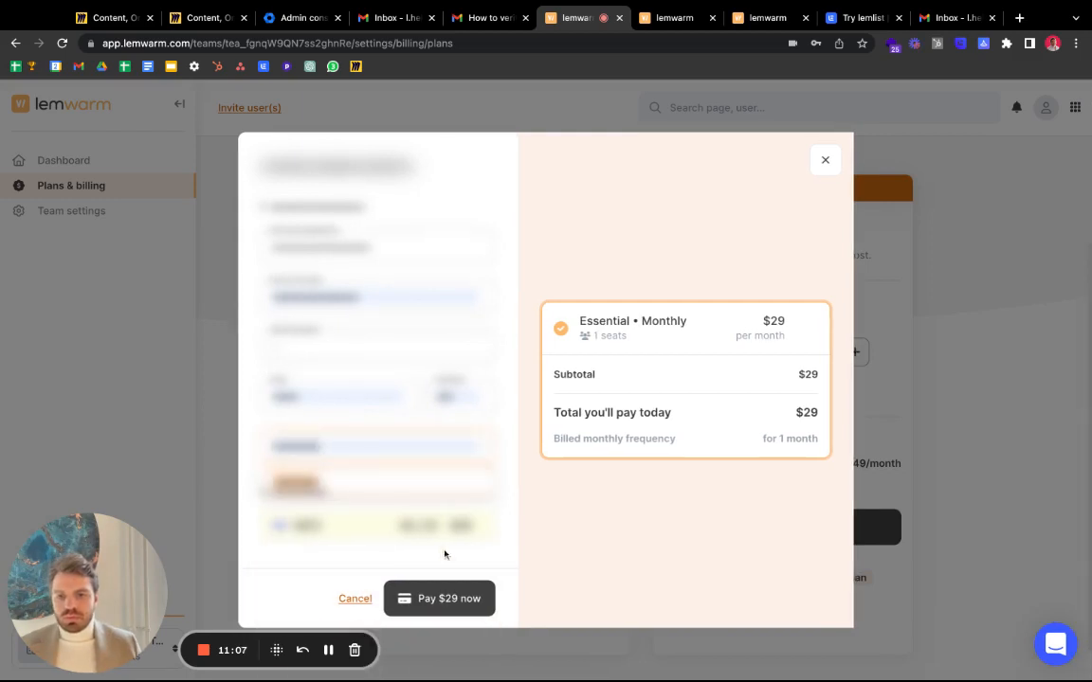
pyautogui.click(445, 595)
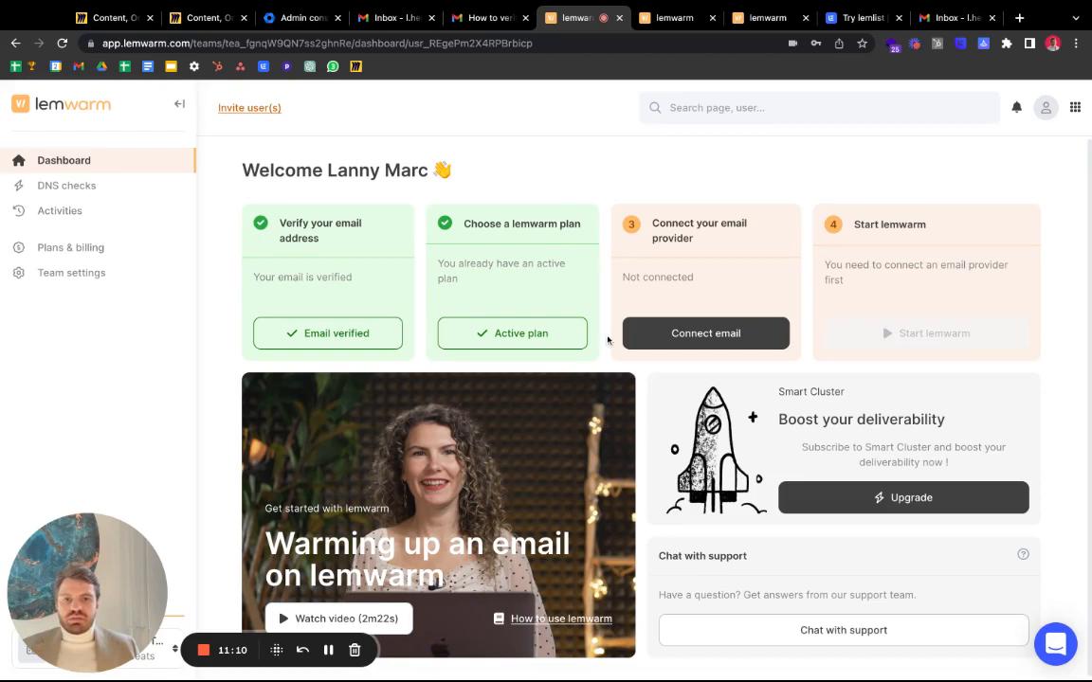
# - Attempt to connect the Gmail mailbox with autofilled credentials; it fails with Invalid credentials
pyautogui.click(685, 334)
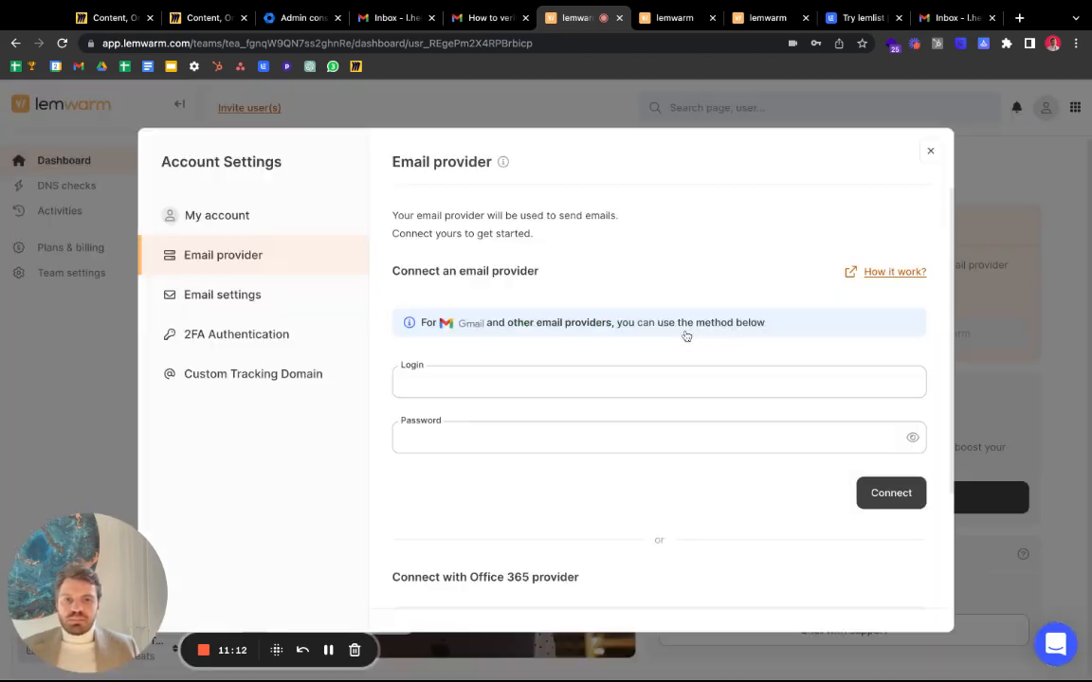
pyautogui.click(891, 493)
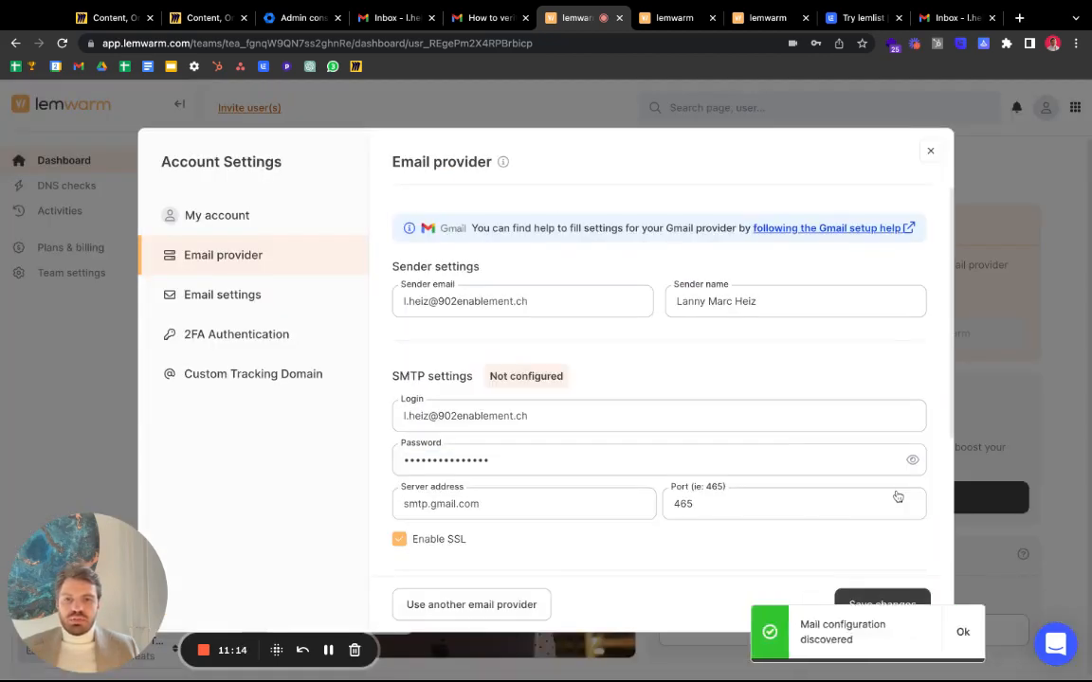
pyautogui.scroll(-3, 670, 384)
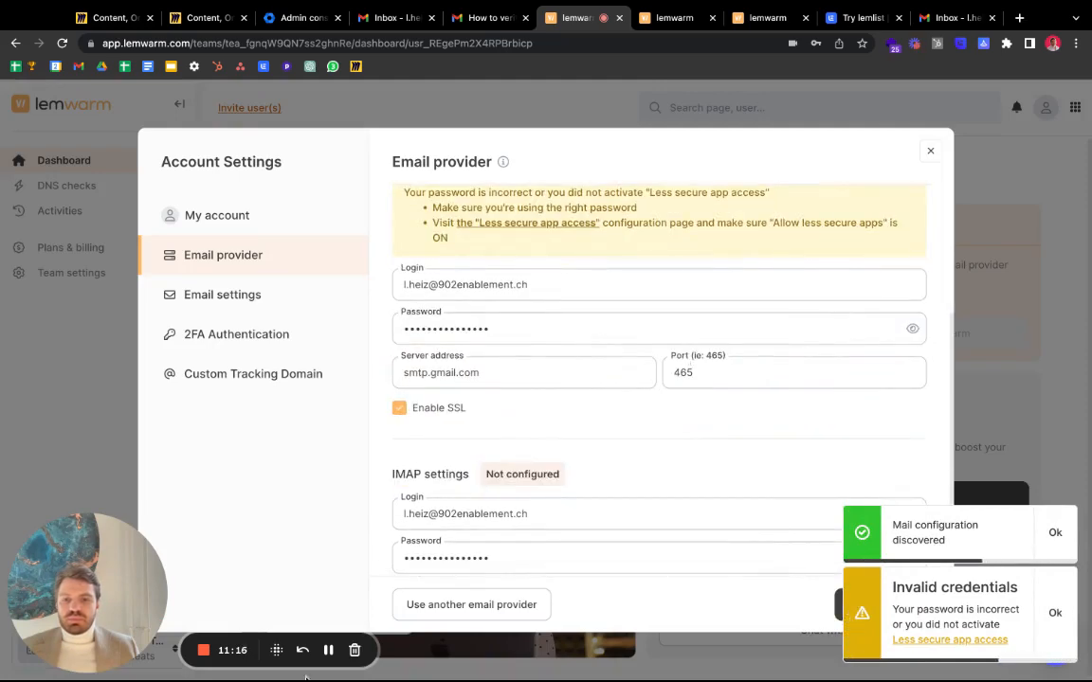